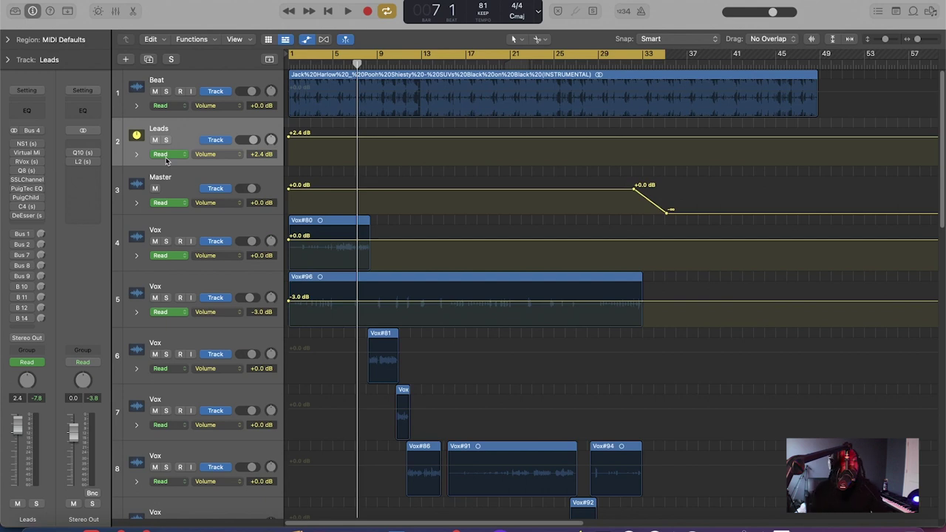
Play the song from around bar 3 to hear the vocals with the Leads plug-ins bypassed, and stop before bar 9
left_click(319, 63)
key("space")
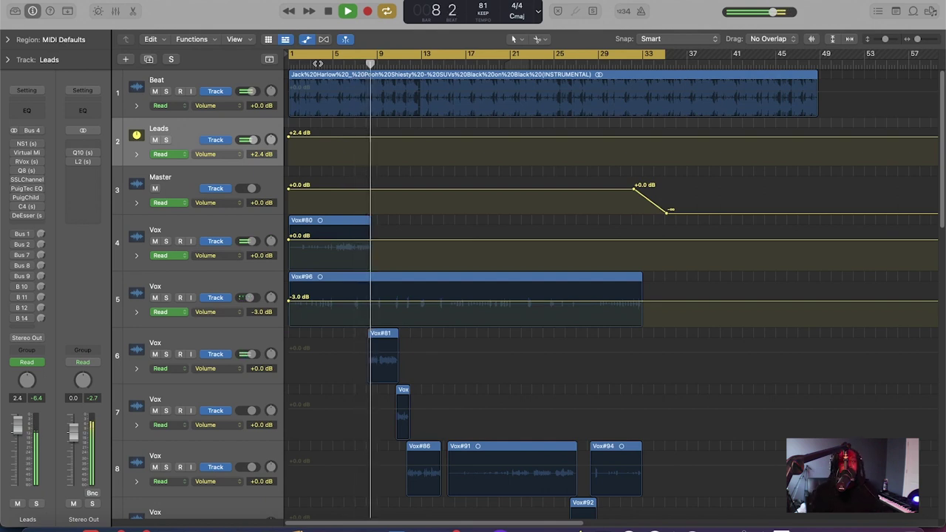
key("space")
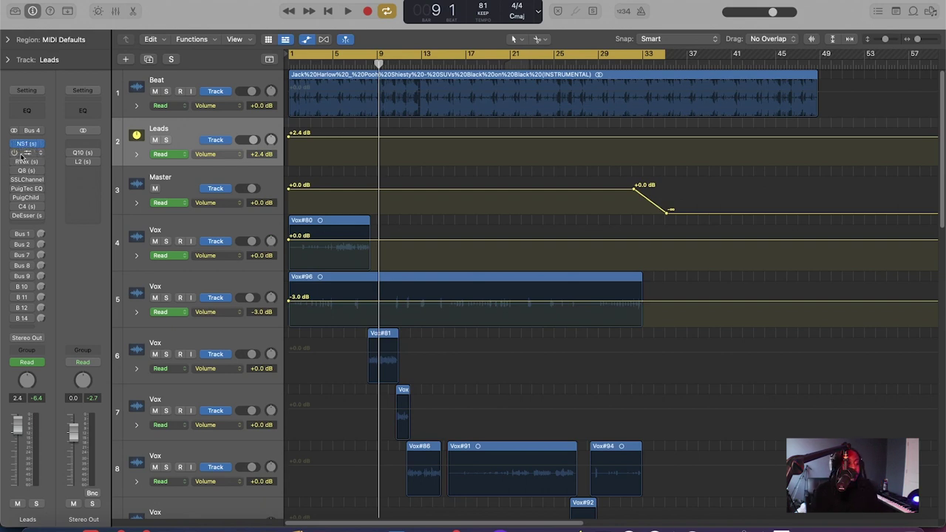
Enable the Virtual Mix Rack and RVox inserts on the Leads channel, viewing each plug-in and closing its window
left_click(33, 154)
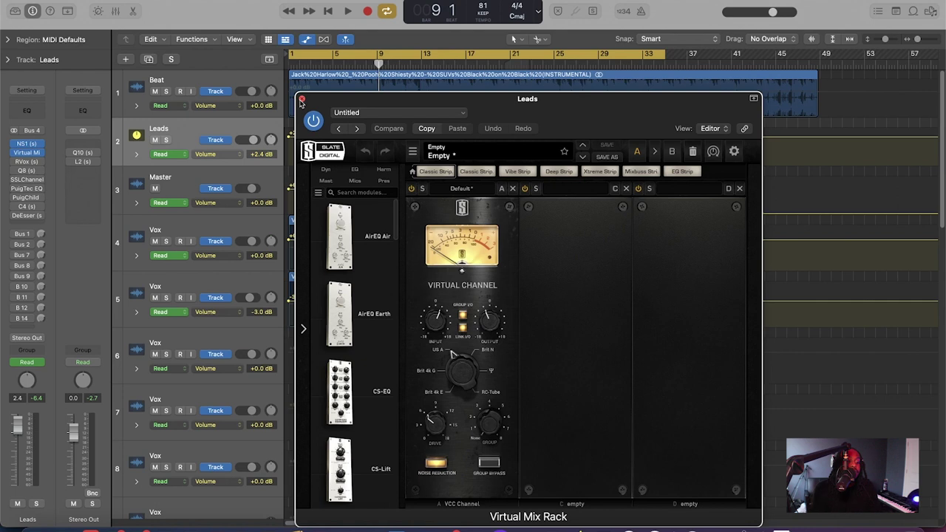
left_click_drag(409, 103, 485, 102)
mouse_move(21, 167)
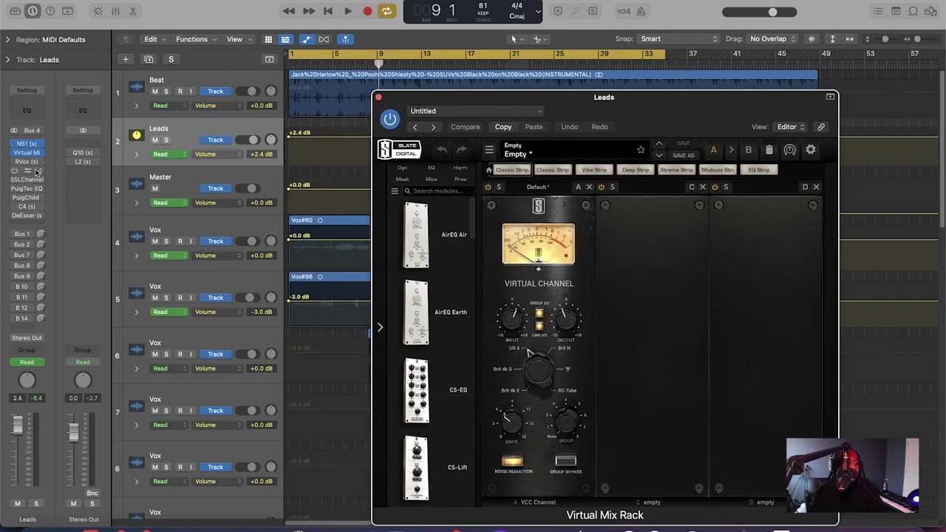
left_click(27, 162)
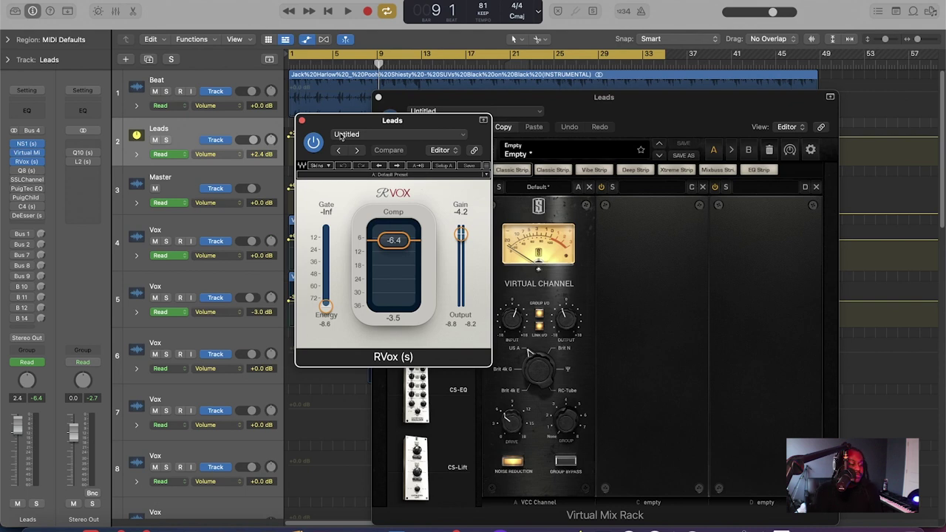
left_click(302, 121)
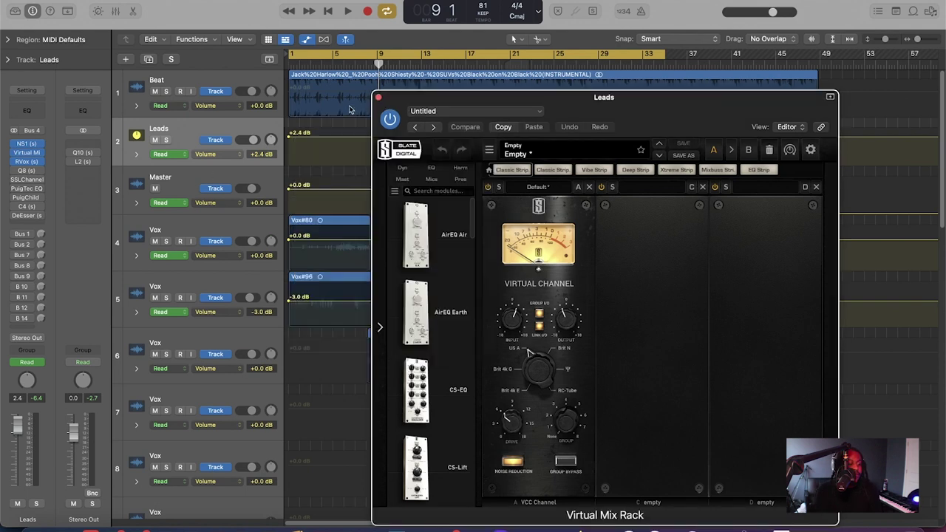
left_click(379, 97)
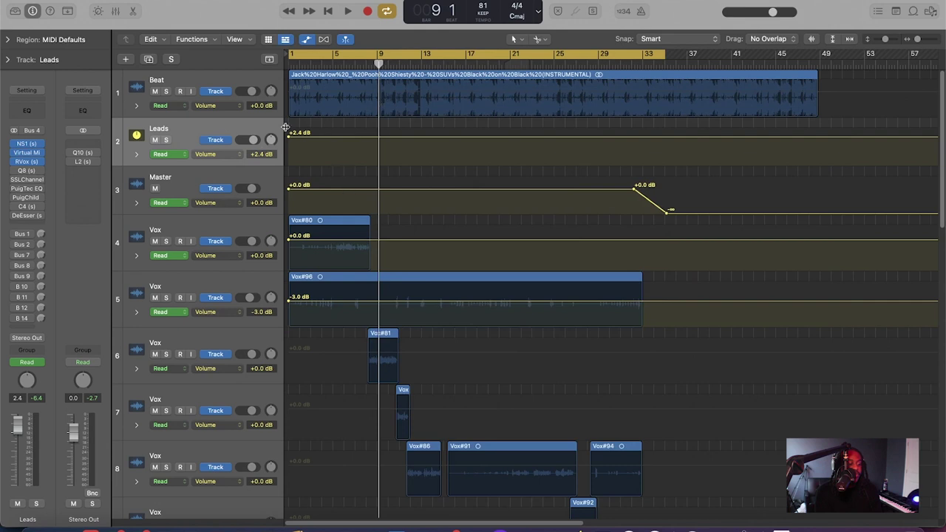
Enable the Q8, SSLChannel, PuigTec EQ and PuigChild inserts on the Leads channel
left_click(13, 170)
left_click(13, 179)
left_click(14, 188)
left_click(13, 197)
Open the Q8, SSLChannel and PuigTec EQP1A plug-ins of the Leads channel to examine their settings
mouse_move(29, 172)
left_click(29, 172)
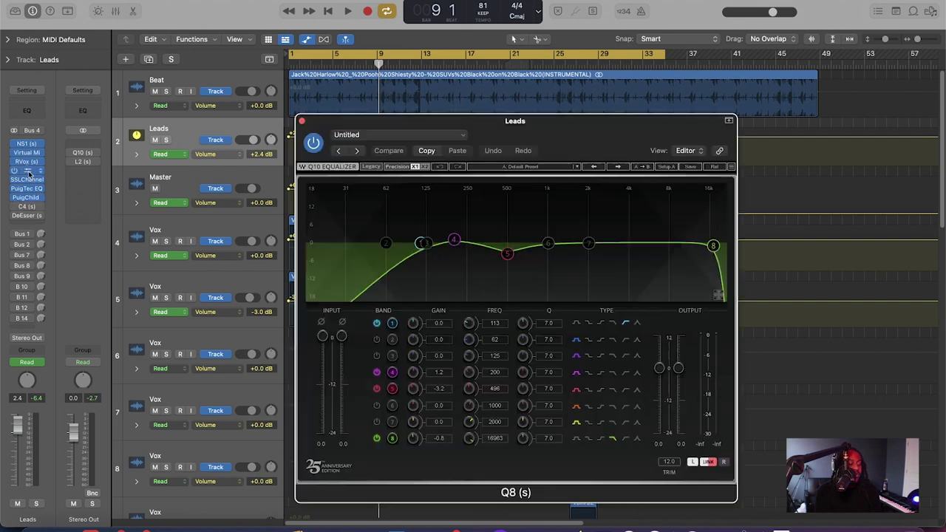
left_click(28, 181)
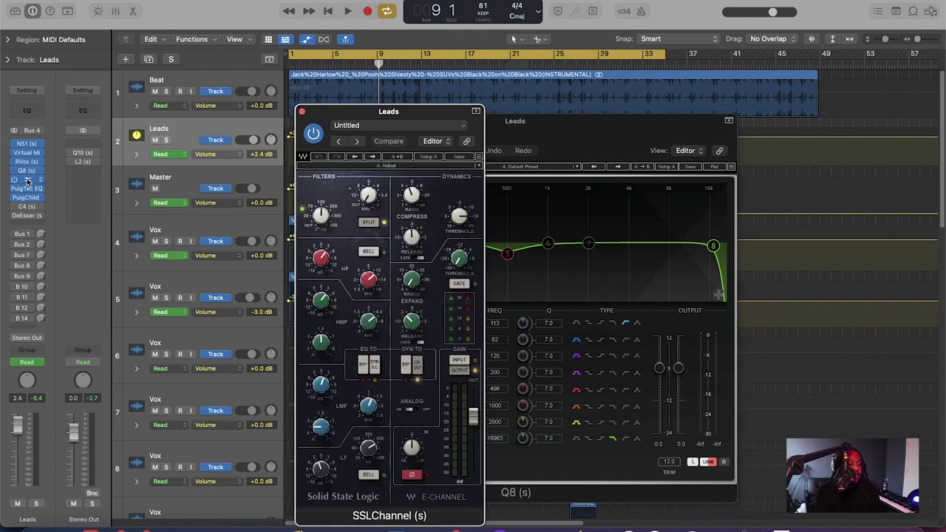
left_click(29, 190)
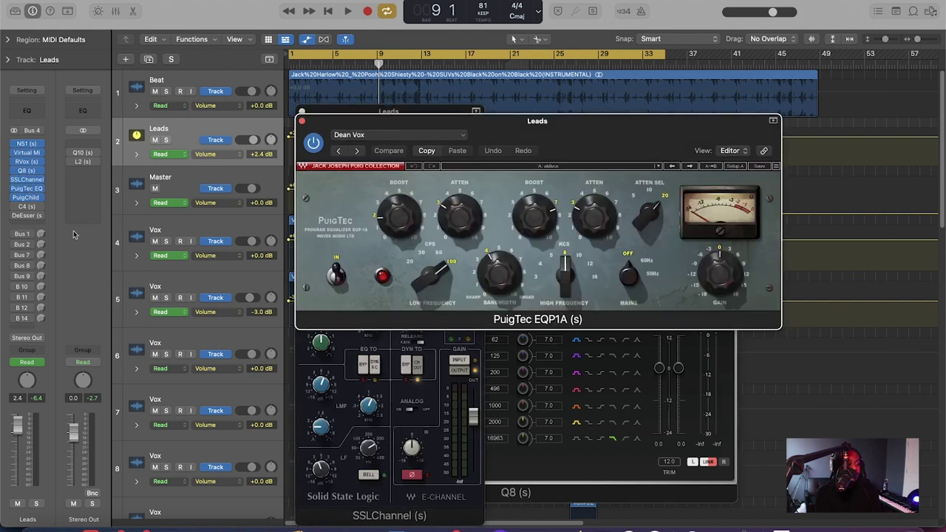
Enable the C4 and DeEsser inserts on the Leads channel, view their settings and close all open plug-in windows
left_click(22, 208)
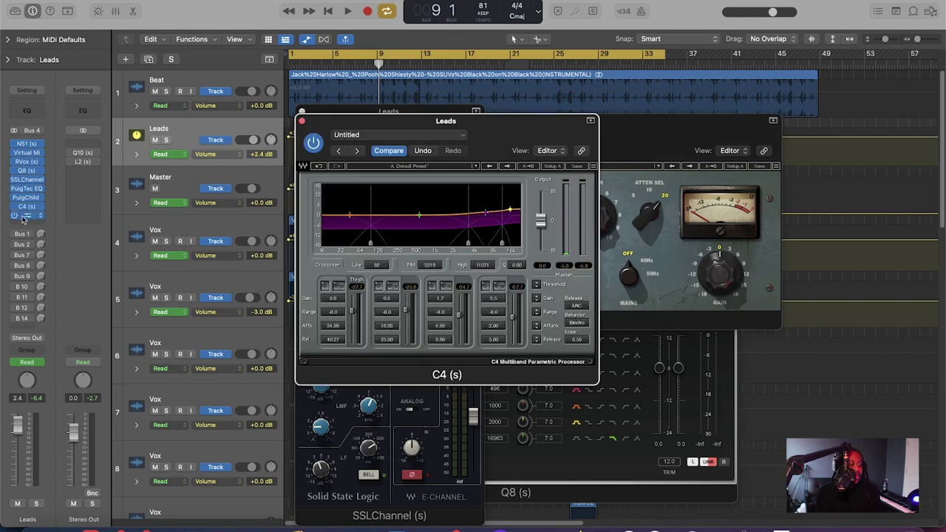
left_click(24, 215)
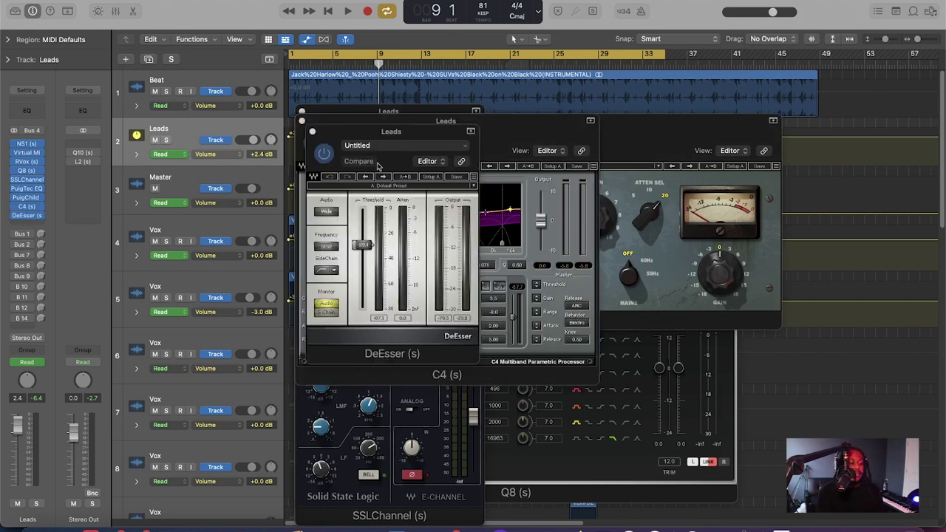
left_click(314, 131)
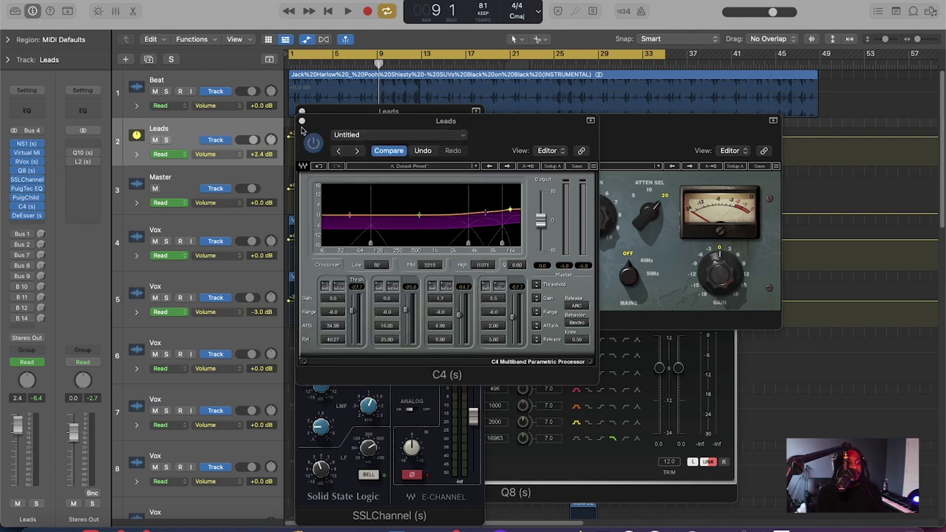
left_click(302, 121)
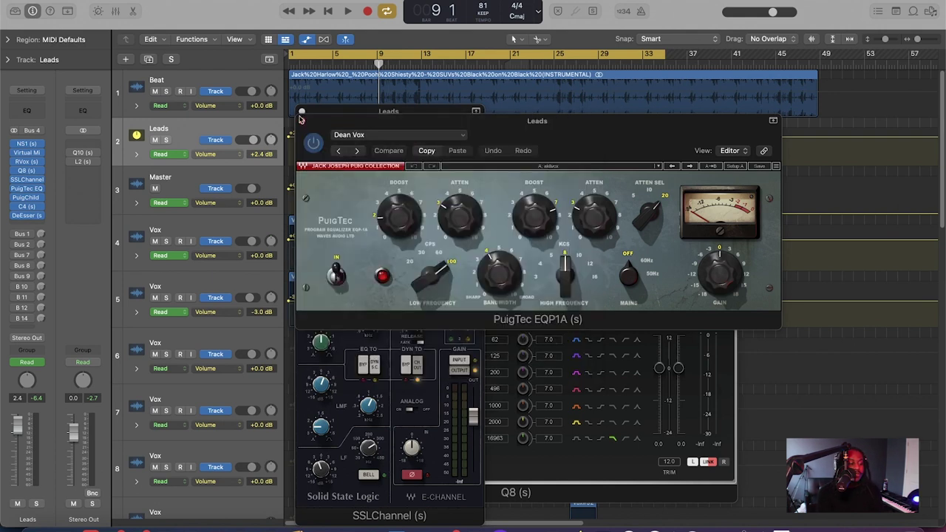
left_click(302, 121)
left_click(303, 112)
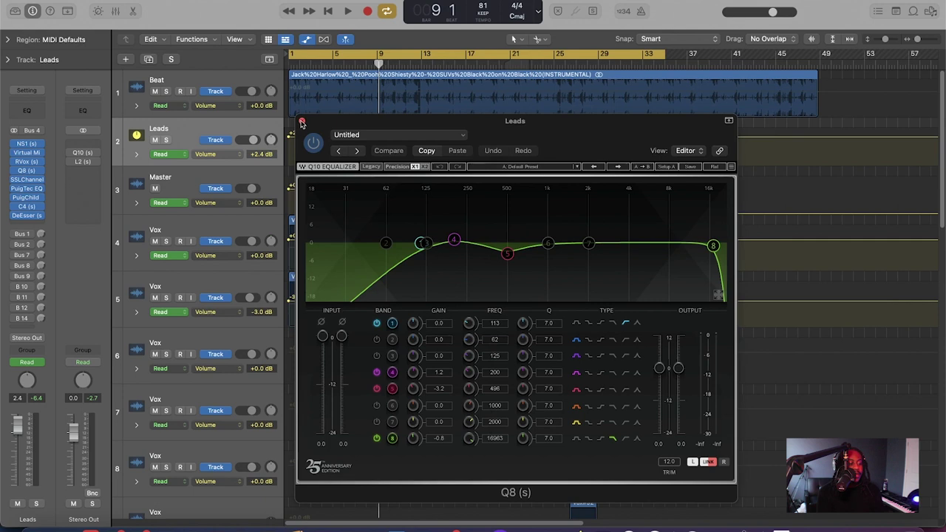
left_click(302, 121)
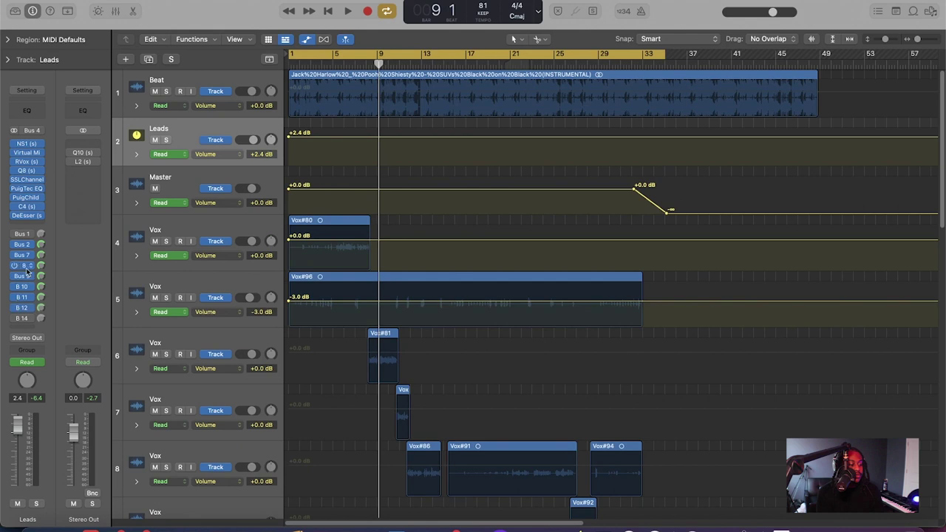
Inspect the effect channels fed by the Leads sends on Bus 2, 7, 8, 9, 11 and 12, leaving their routing as is
left_click(26, 244)
left_click(40, 255)
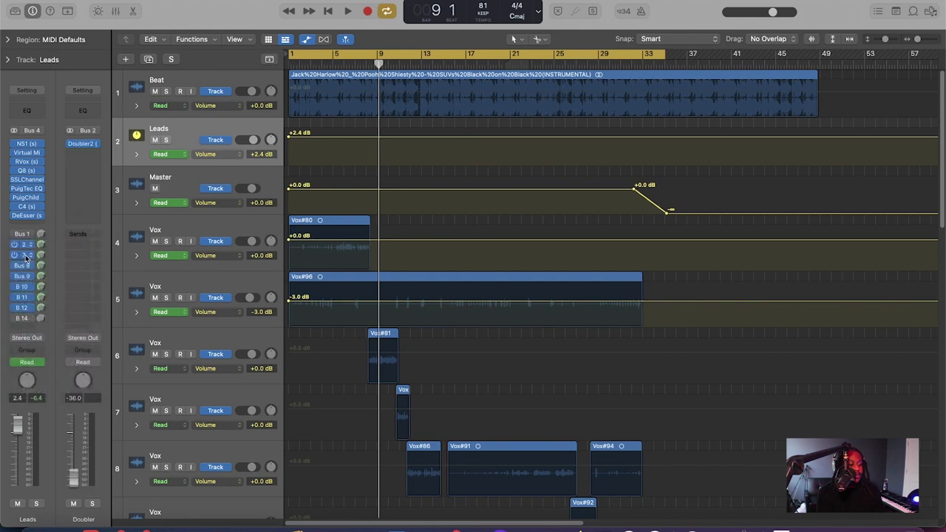
left_click(27, 255)
left_click(51, 245)
left_click(35, 267)
left_click(36, 266)
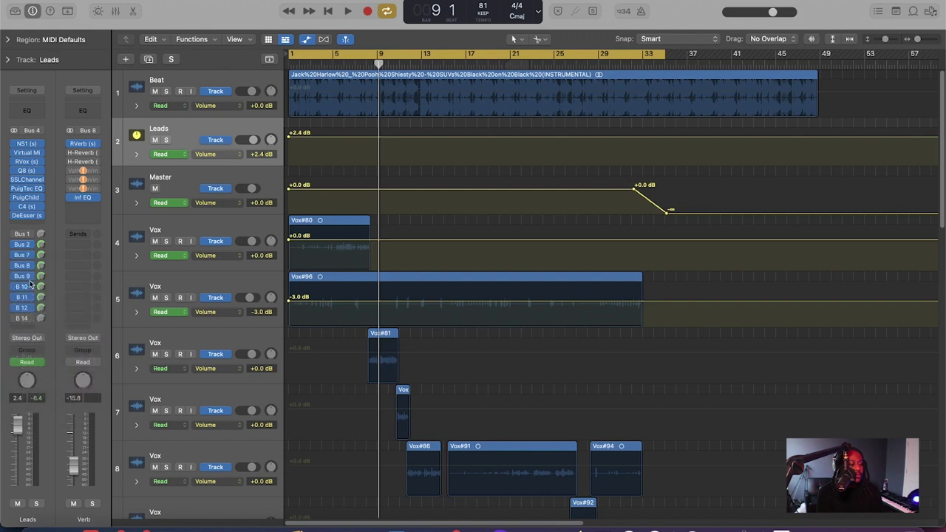
left_click(31, 285)
left_click(31, 285)
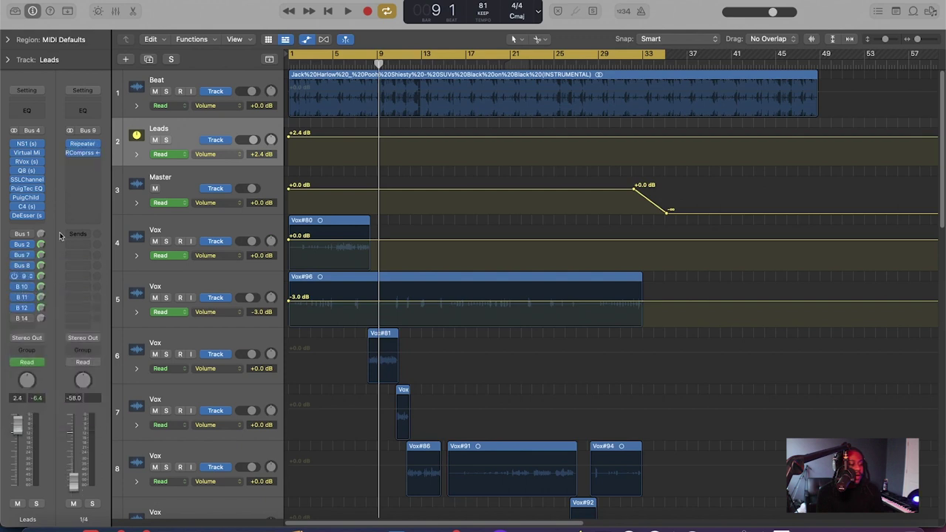
left_click(27, 298)
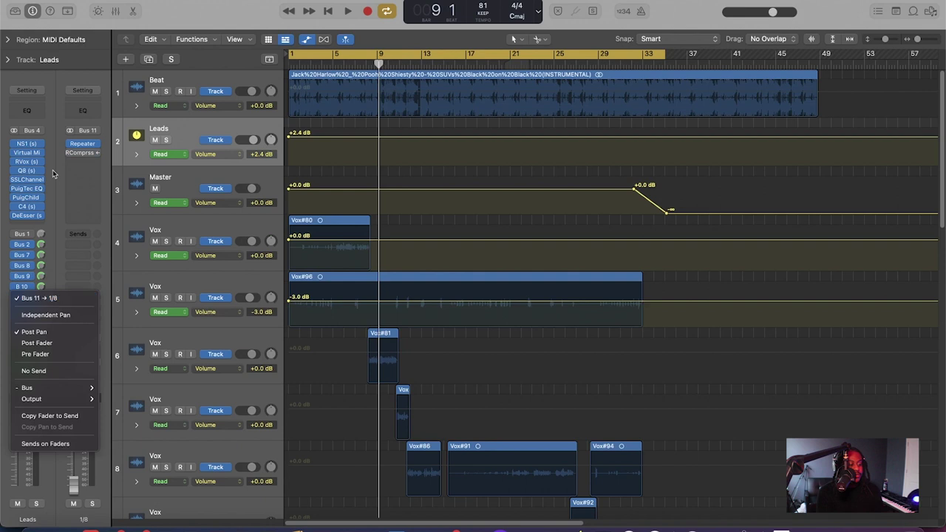
left_click(52, 192)
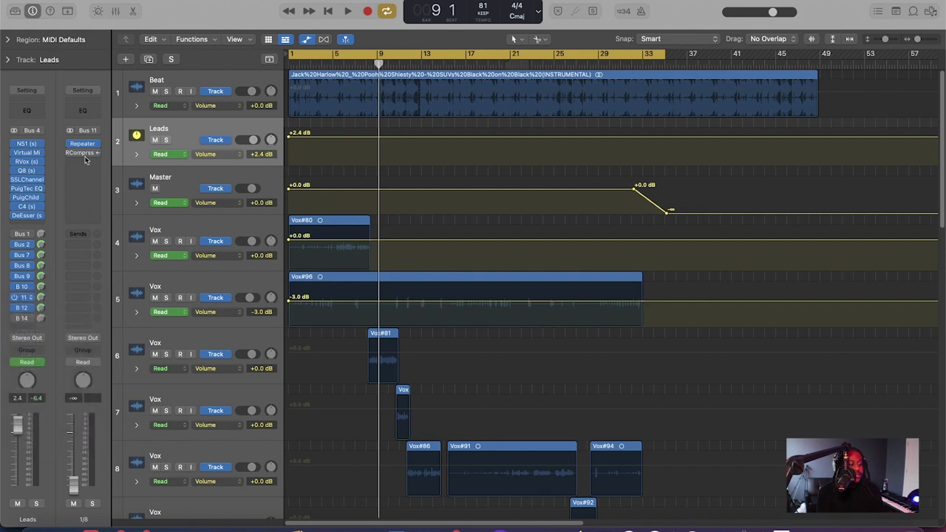
left_click(33, 307)
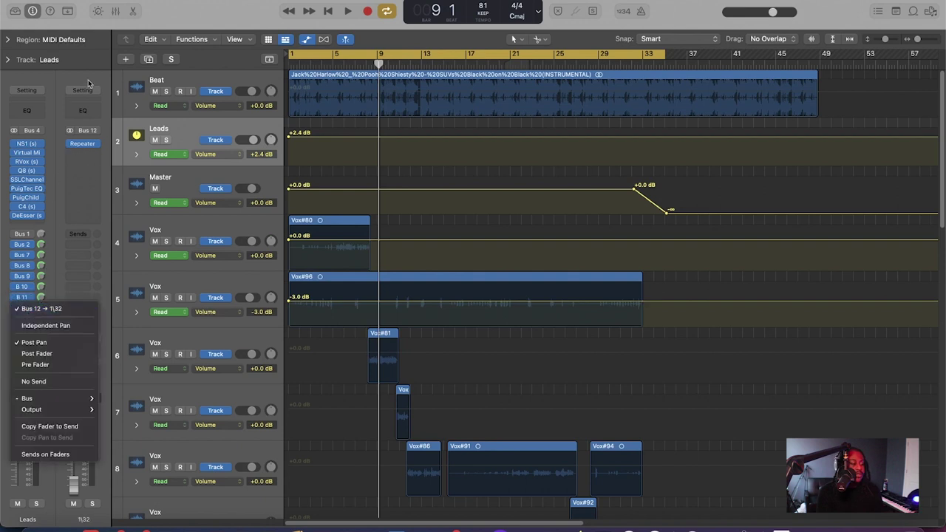
key("Escape")
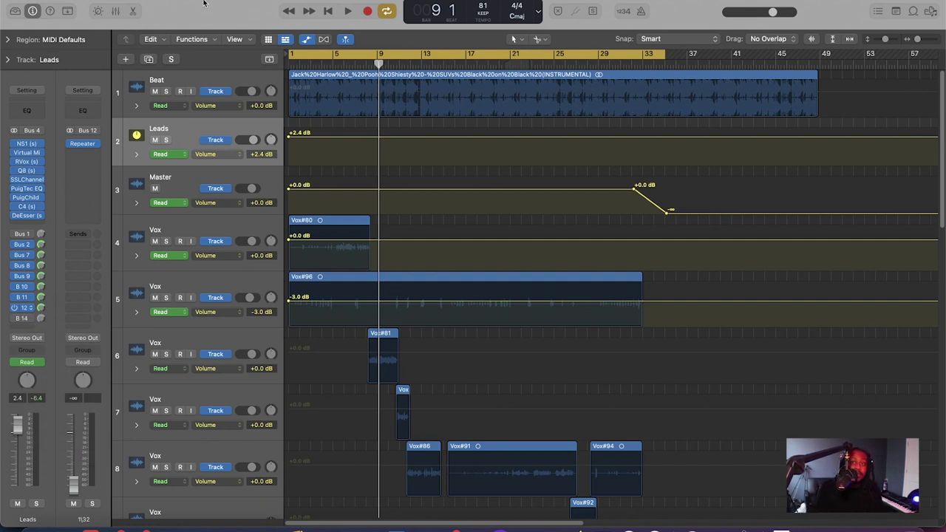
Play the song from the beginning with the Leads processing enabled, looking over the vocal tracks, and stop around bar 15
key("Return")
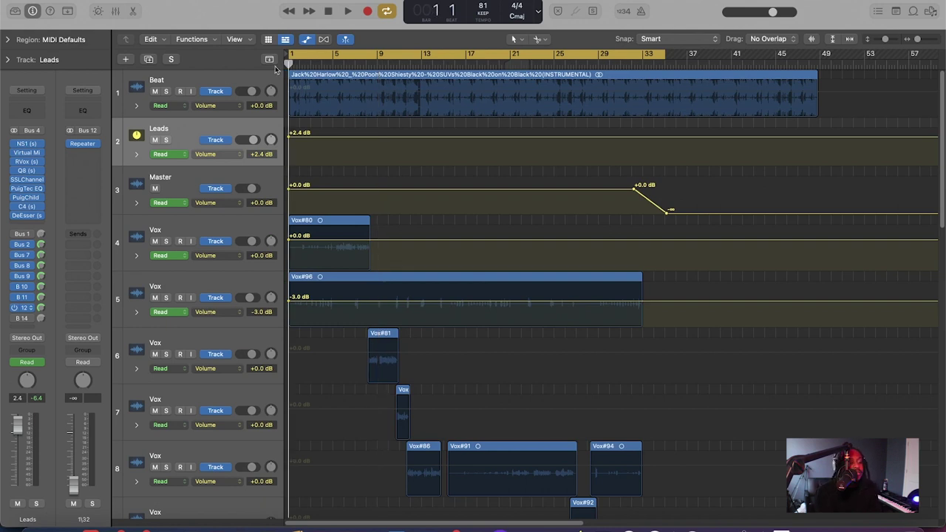
left_click(311, 65)
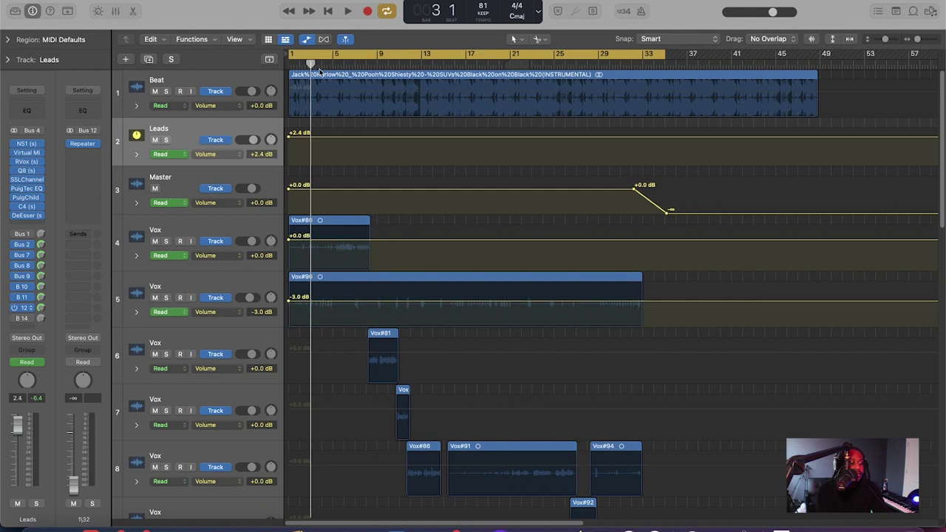
key("Return")
key("space")
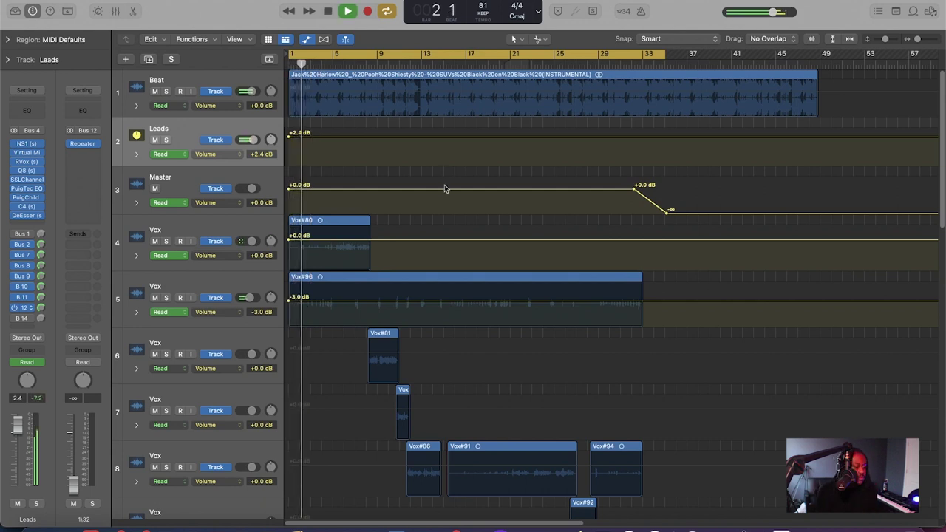
scroll(444, 189, "down", 1)
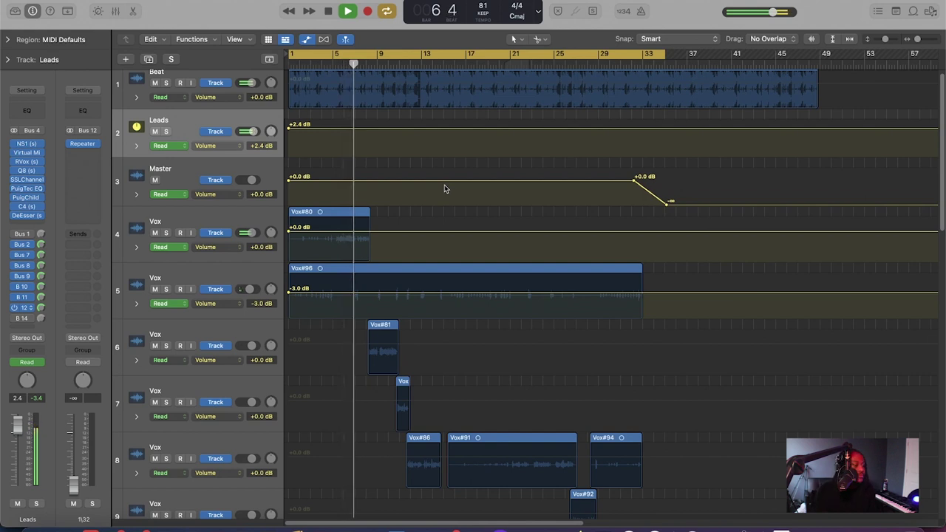
scroll(444, 189, "down", 1)
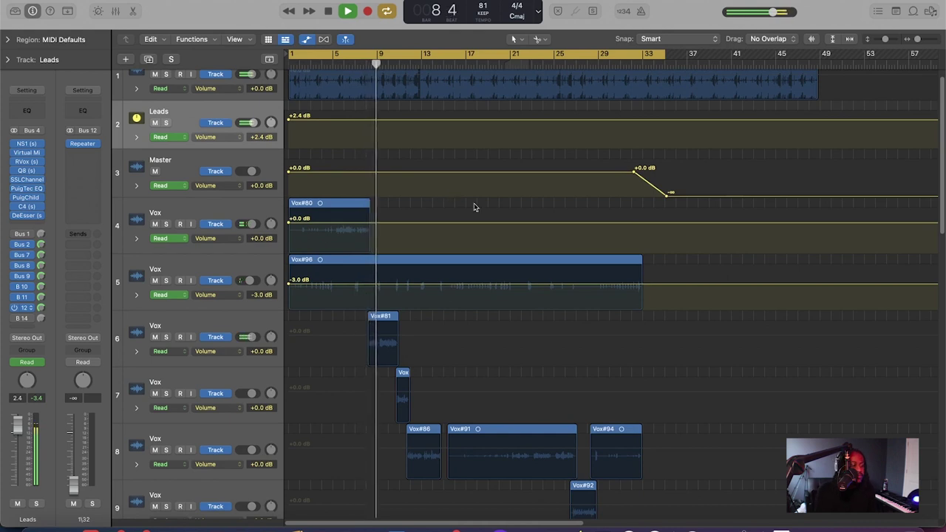
scroll(477, 215, "down", 1)
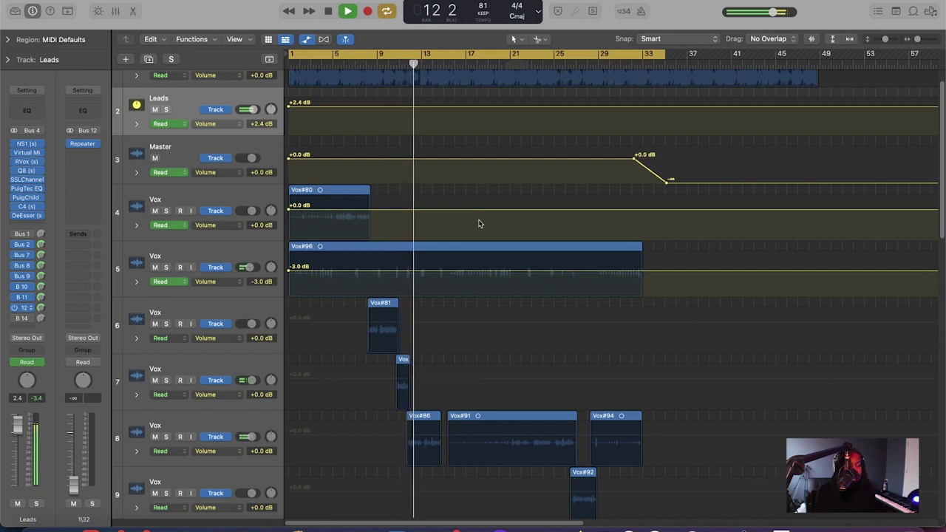
scroll(421, 277, "down", 2)
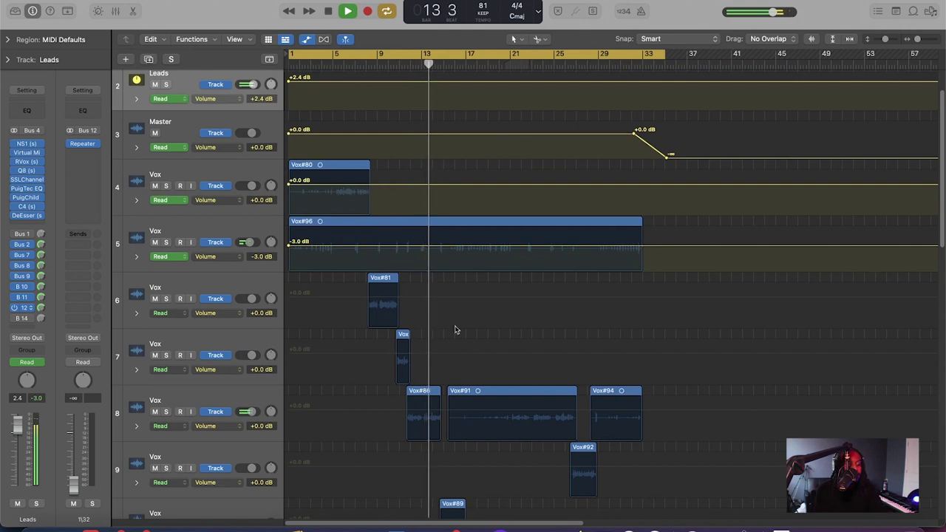
scroll(461, 360, "up", 2)
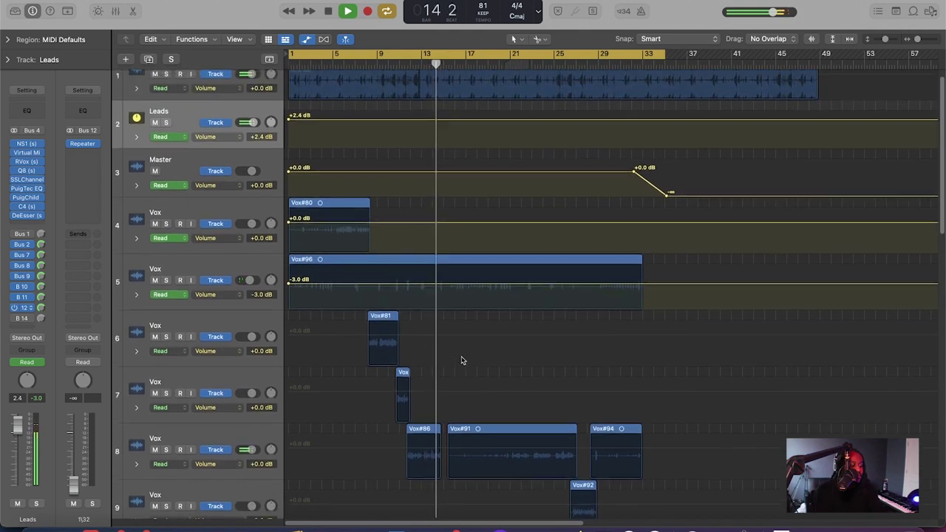
scroll(461, 361, "down", 5)
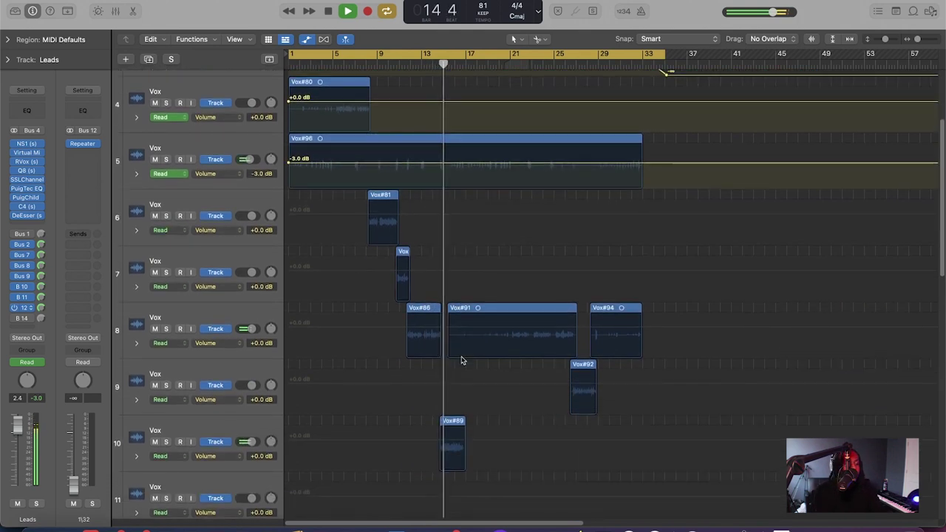
key("space")
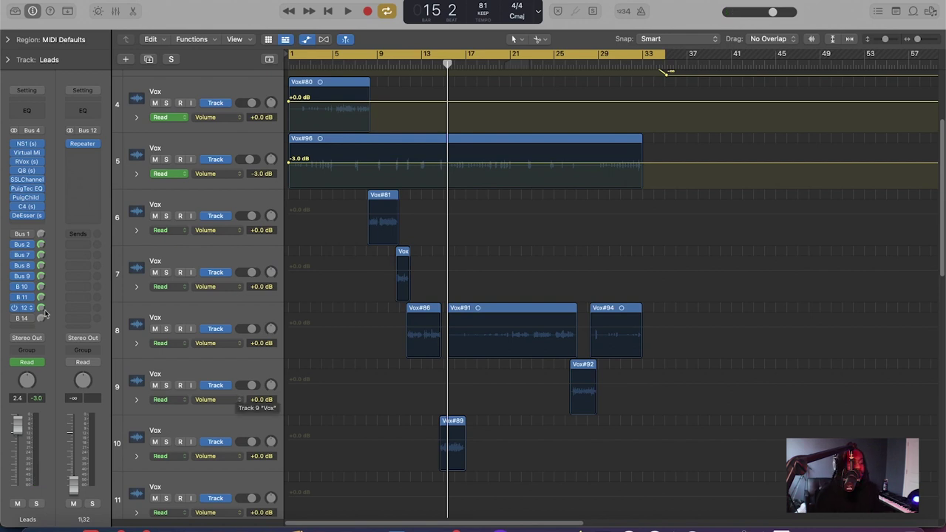
Open Virtual Mix Rack on the Leads channel, set the cycle range to about bars 7 to 16 and start playback
left_click(27, 153)
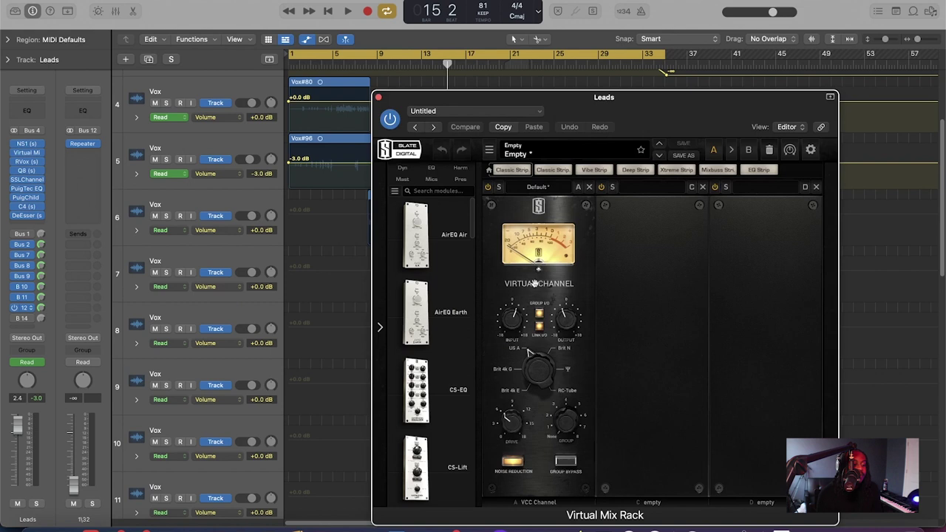
left_click_drag(385, 71, 442, 60)
key("space")
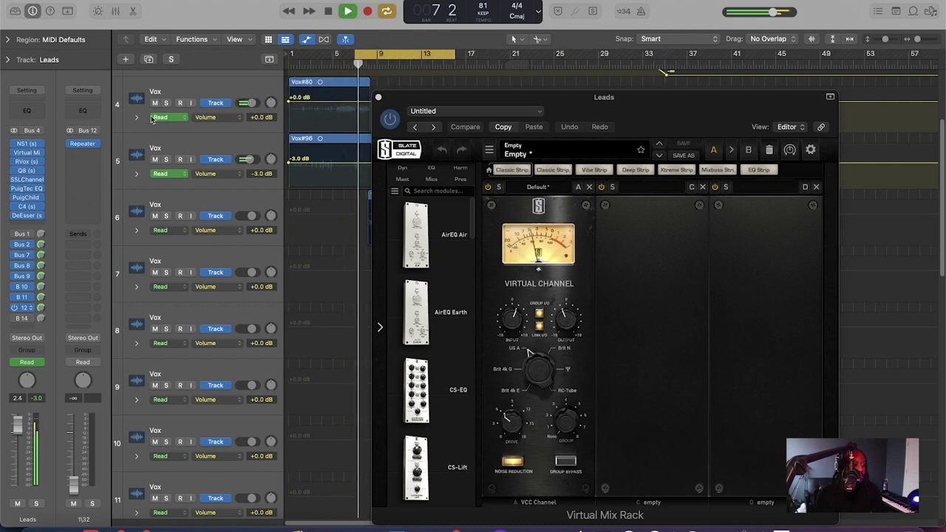
Solo the Leads track, compare the Virtual Channel module bypassed and active during playback, and stop around bar 12
scroll(151, 121, "up", 3)
key("s")
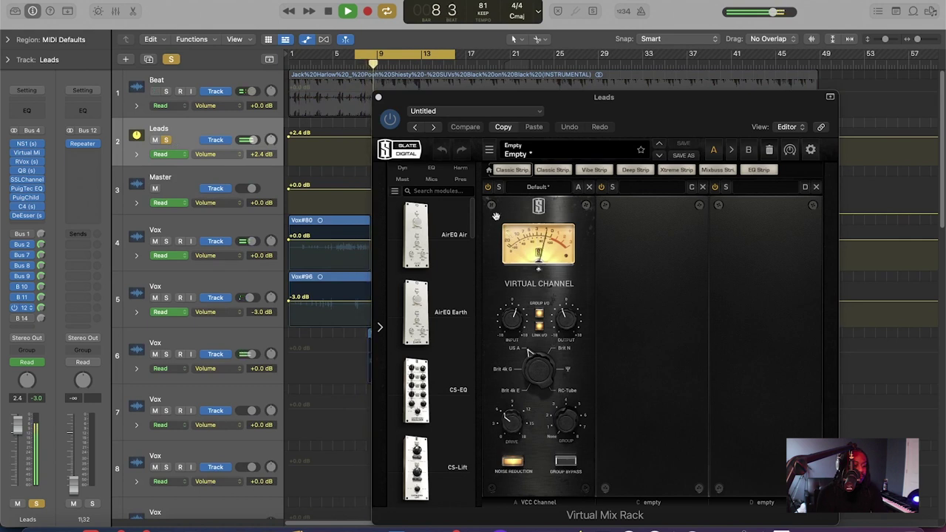
left_click(488, 187)
left_click(489, 188)
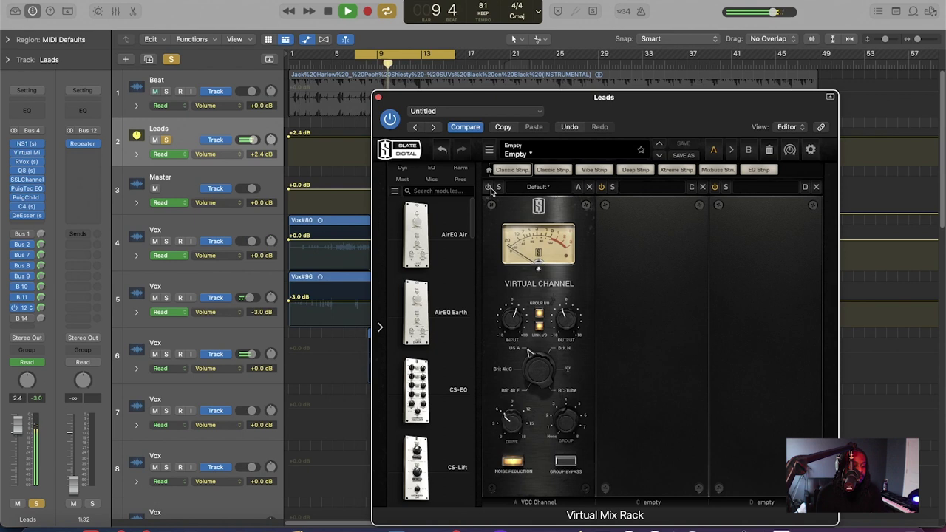
left_click(489, 187)
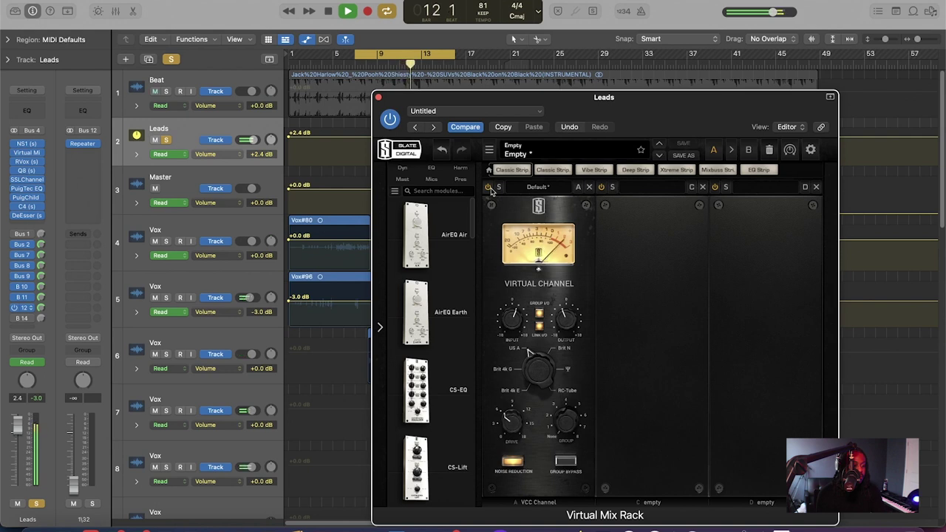
key("space")
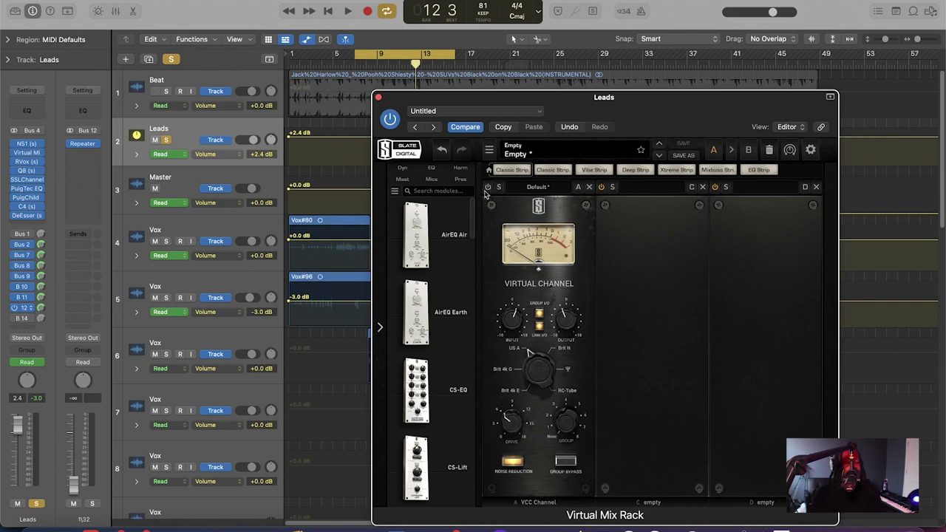
Replay the soloed Leads, switching the Virtual Channel module from bypassed to active, and close Virtual Mix Rack after stopping
key("space")
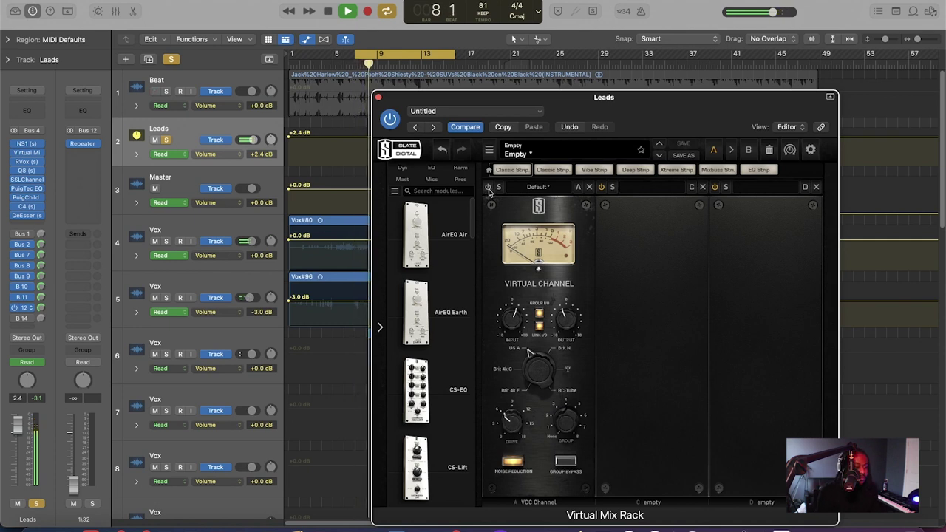
left_click(488, 187)
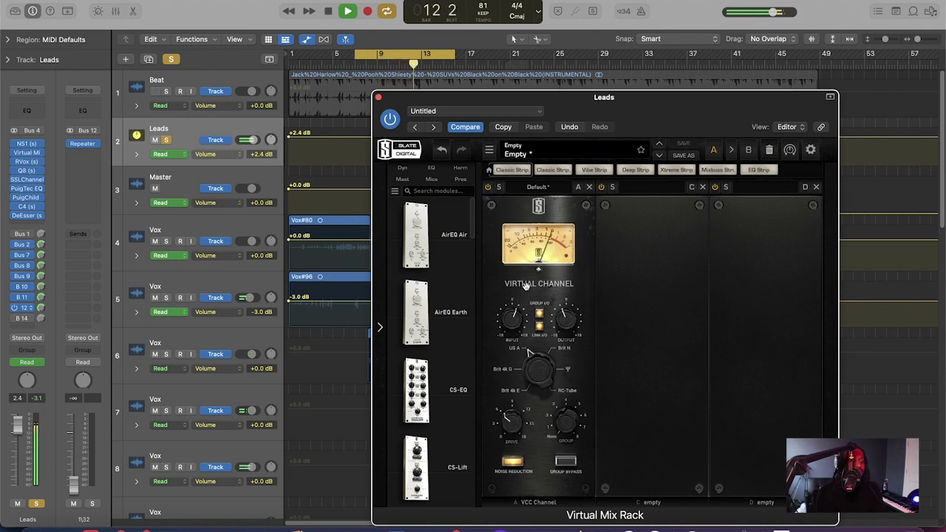
key("space")
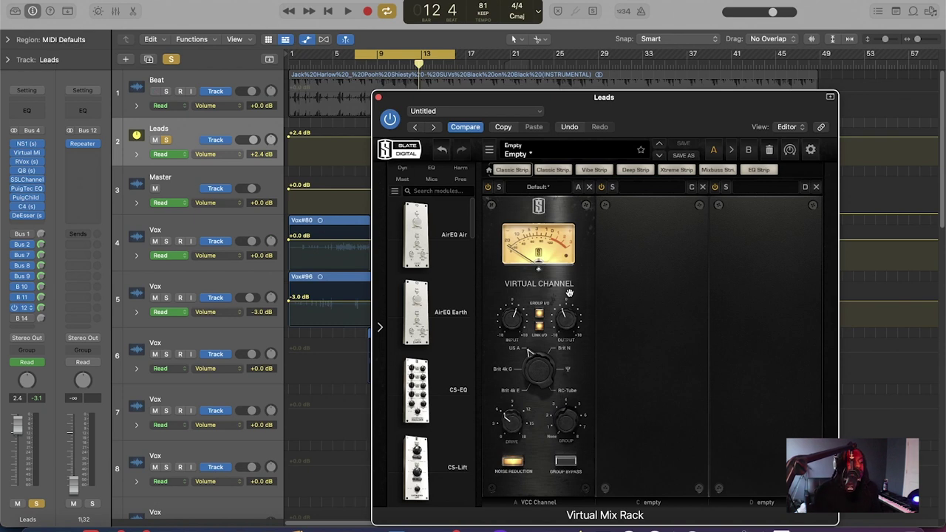
left_click_drag(685, 111, 627, 111)
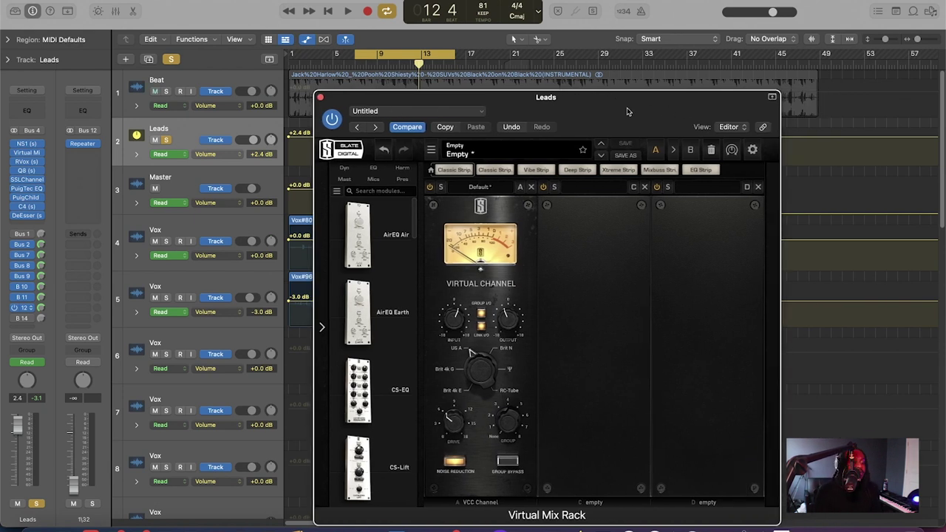
left_click(322, 98)
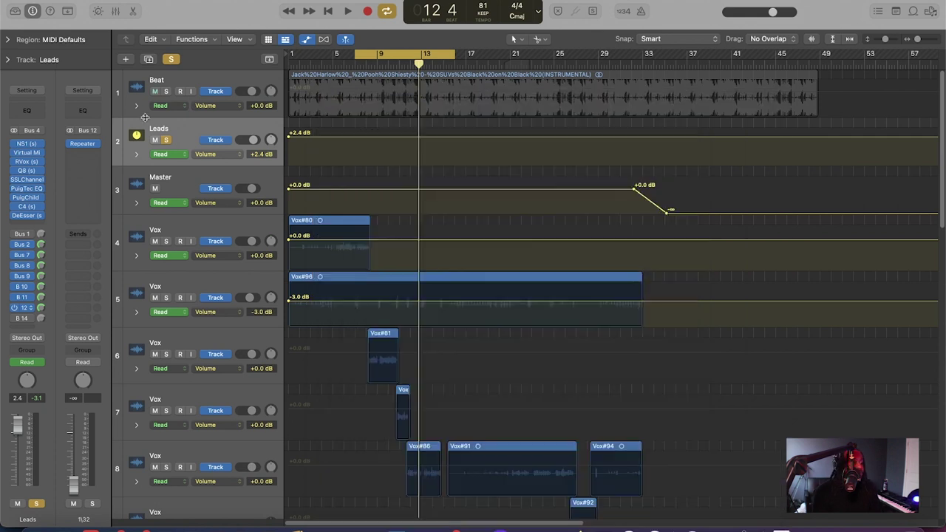
Open the NS1 and RVox inserts on the Leads channel to view their settings
left_click(28, 145)
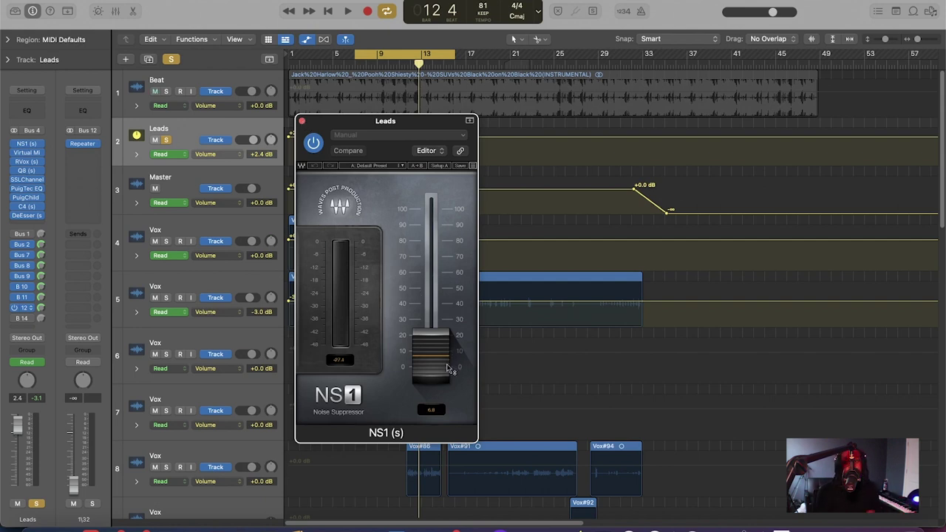
left_click(24, 162)
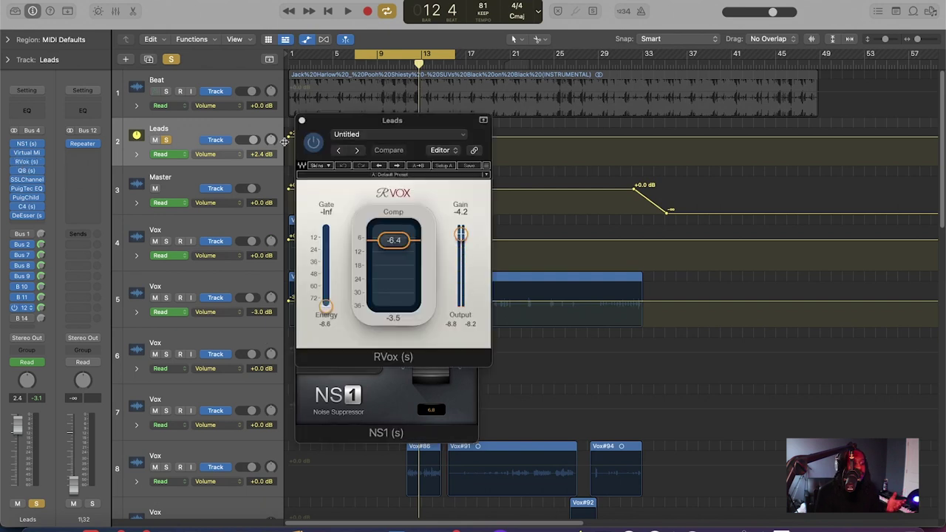
left_click(302, 120)
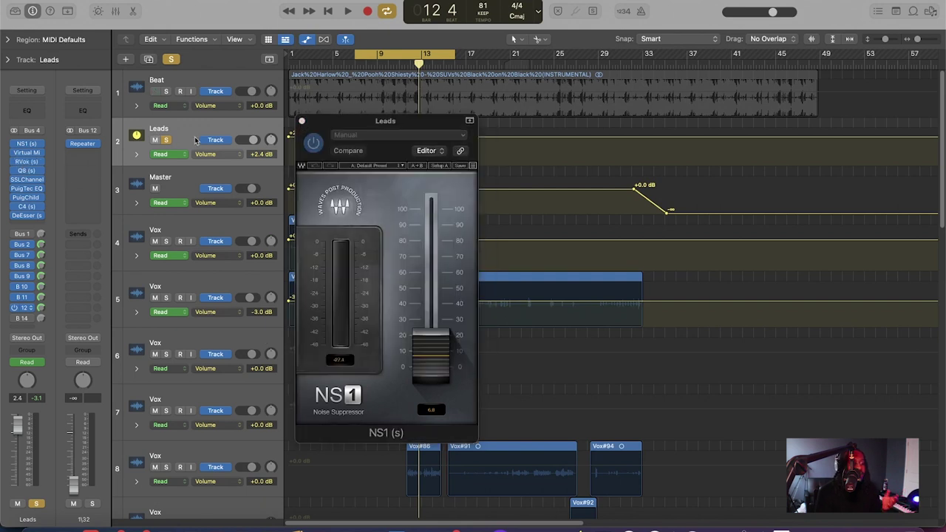
left_click(26, 162)
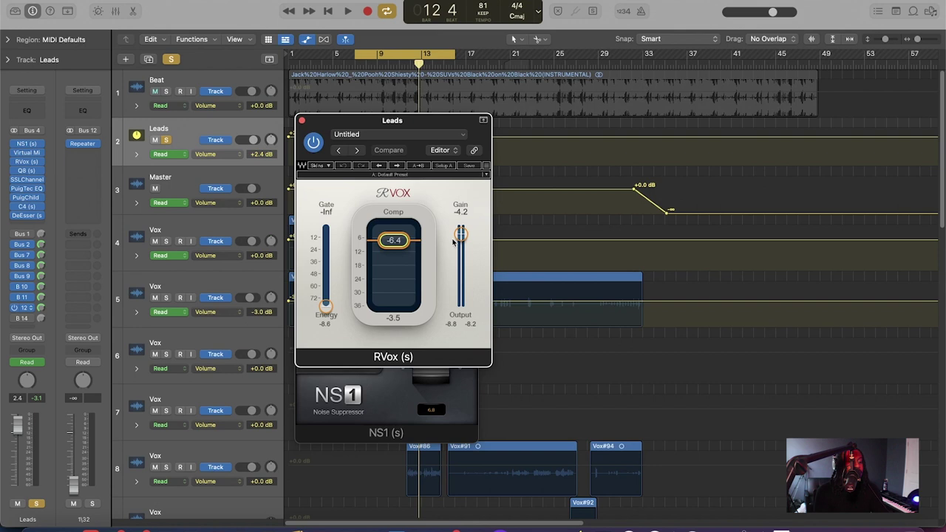
Play the soloed Leads from the cycle start with RVox open to check its metering, and stop around bar 9
left_click(386, 67)
key("space")
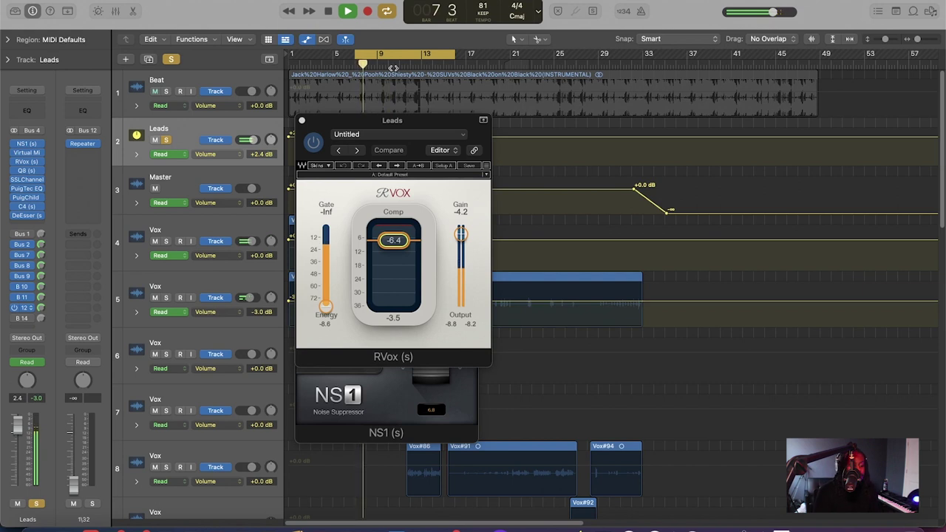
left_click(402, 123)
left_click_drag(401, 125, 402, 120)
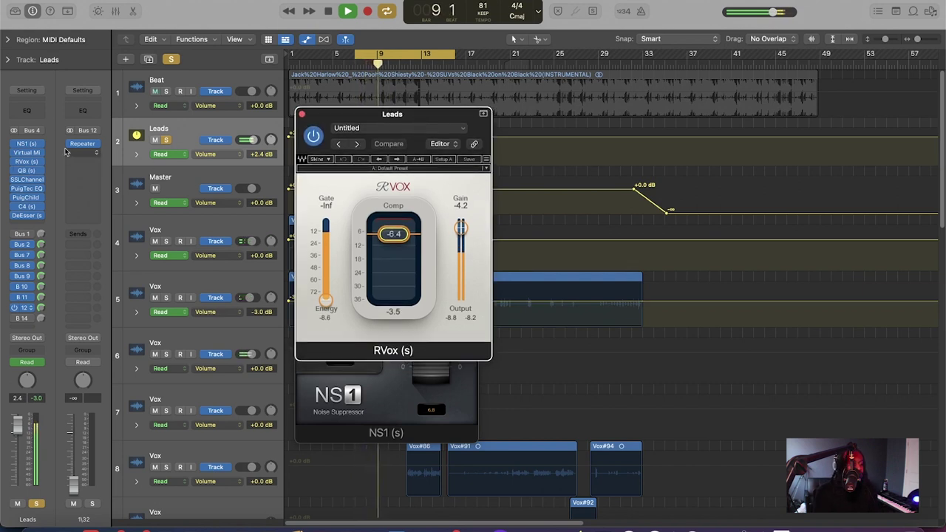
key("space")
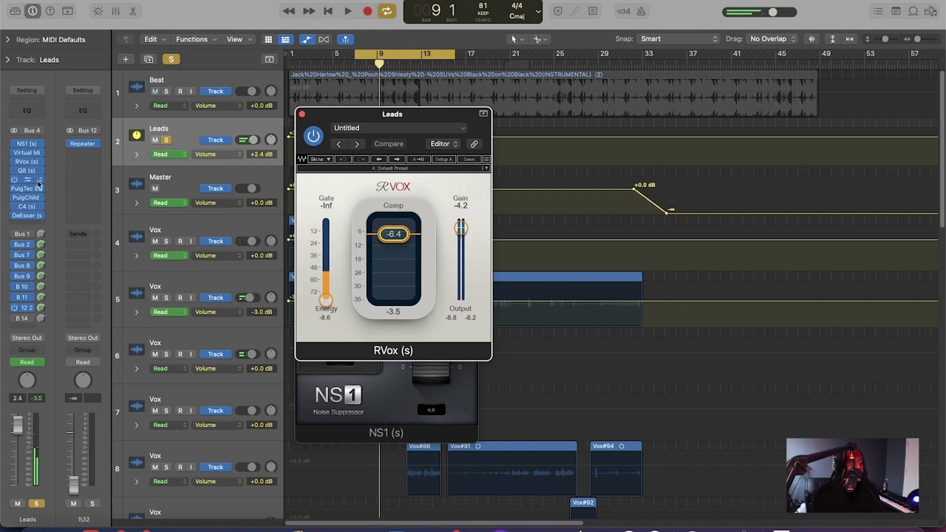
Clear the solo and bypass the Leads inserts from Q8 through DeEsser, playing the vocals with the beat to about bar 10
left_click(171, 60)
left_click(15, 189)
left_click(14, 198)
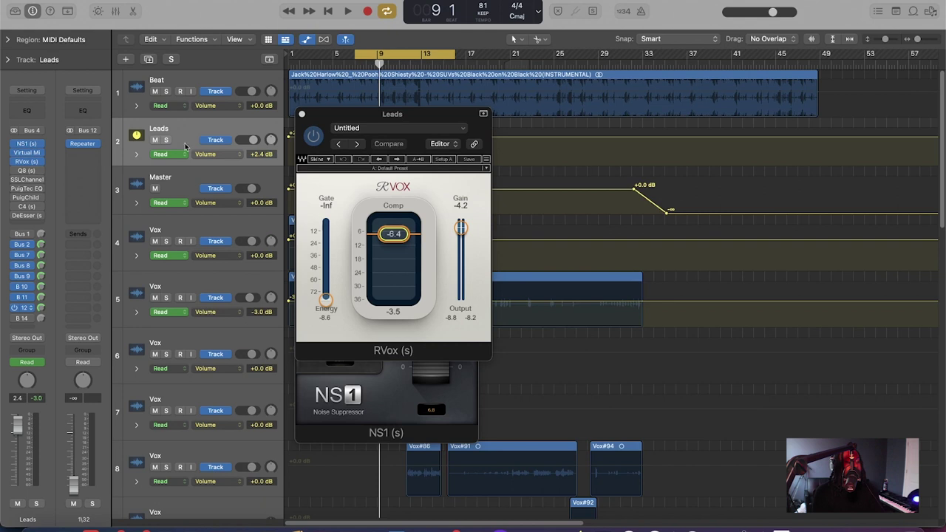
key("space")
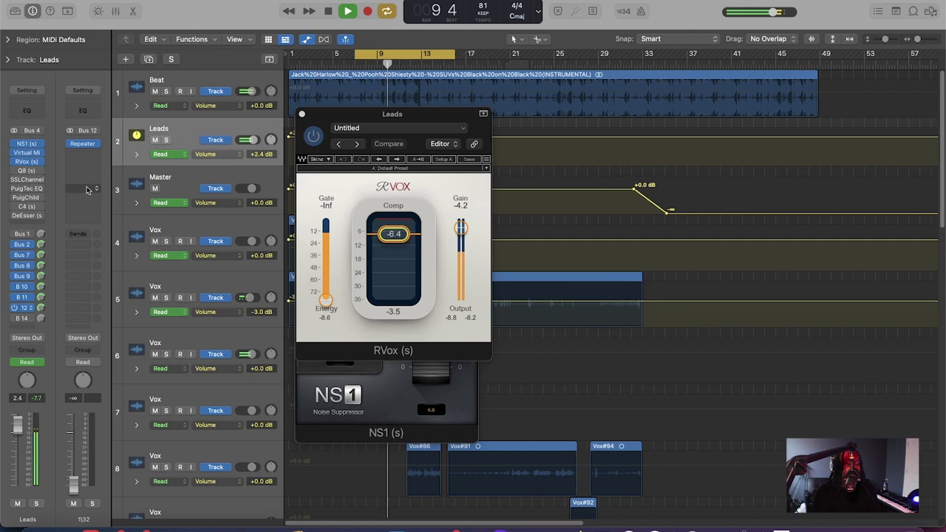
key("space")
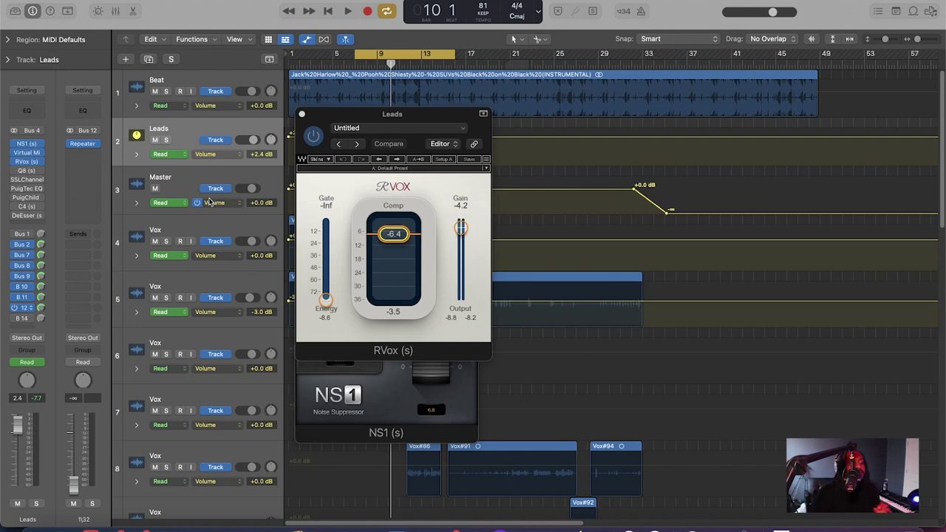
Enable and open the Q8 equalizer on the Leads channel, and play the song to about bar 10
mouse_move(15, 172)
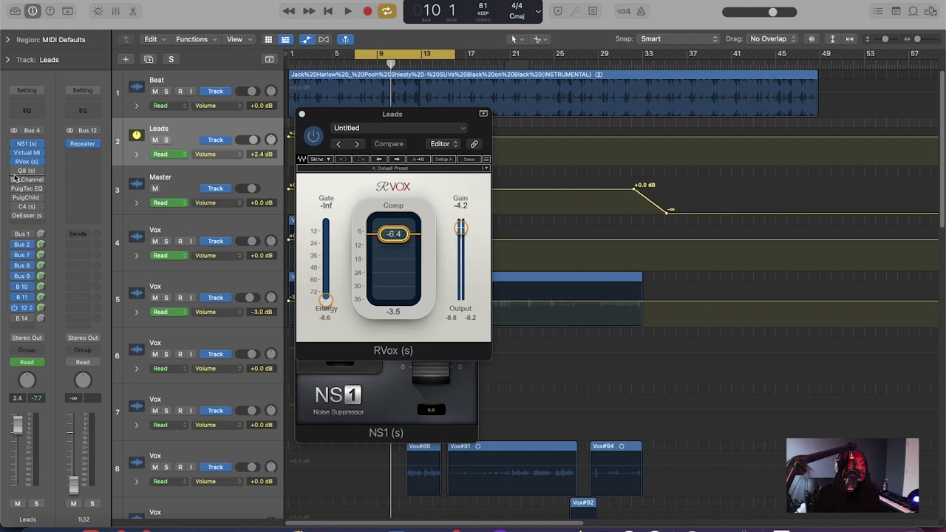
left_click(26, 170)
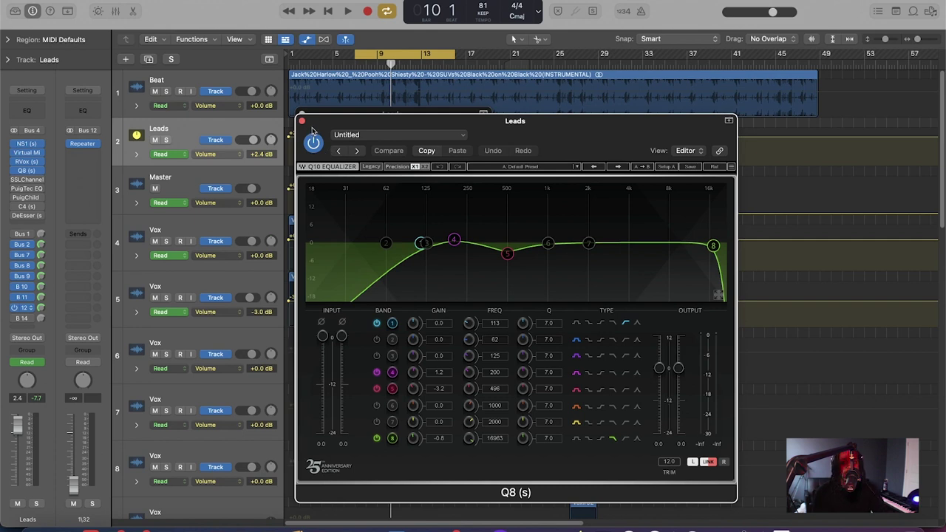
key("space")
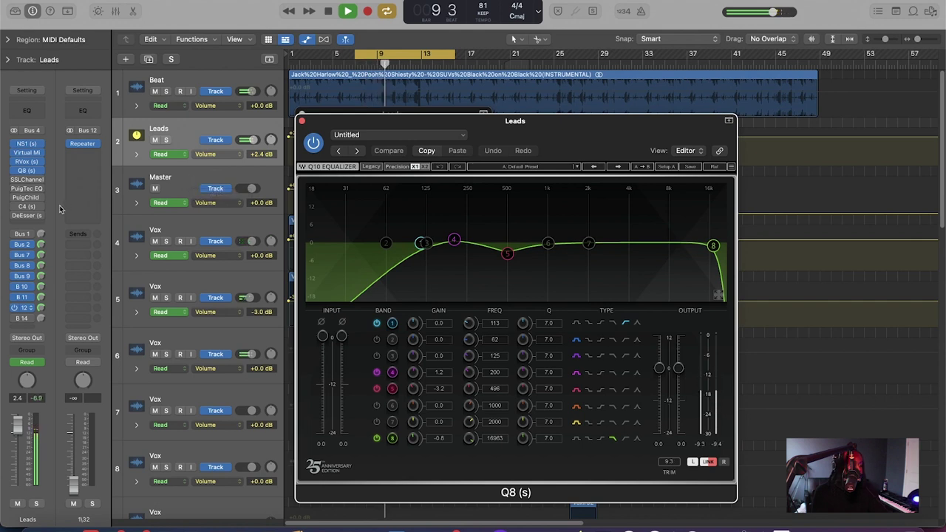
key("space")
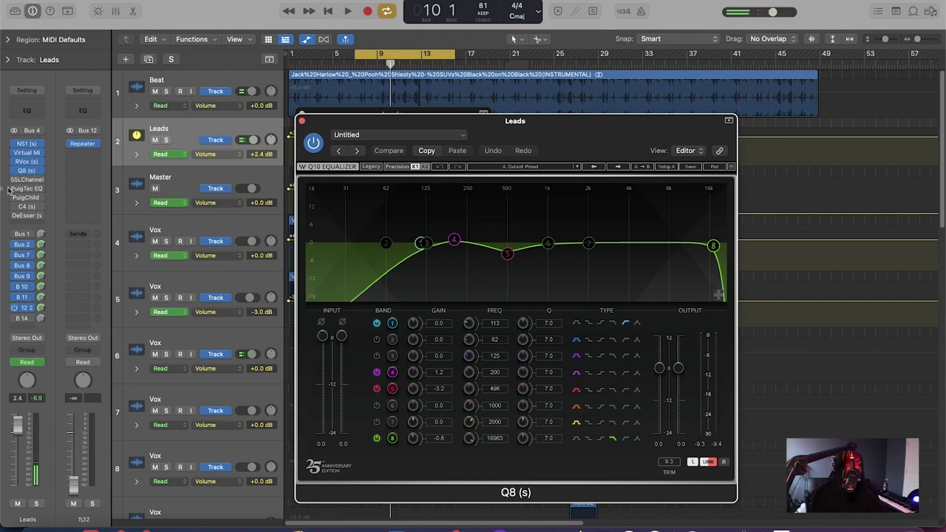
Enable SSLChannel on the Leads channel, move its window clear of the lower screen edge, and play the song to about bar 13
left_click(27, 180)
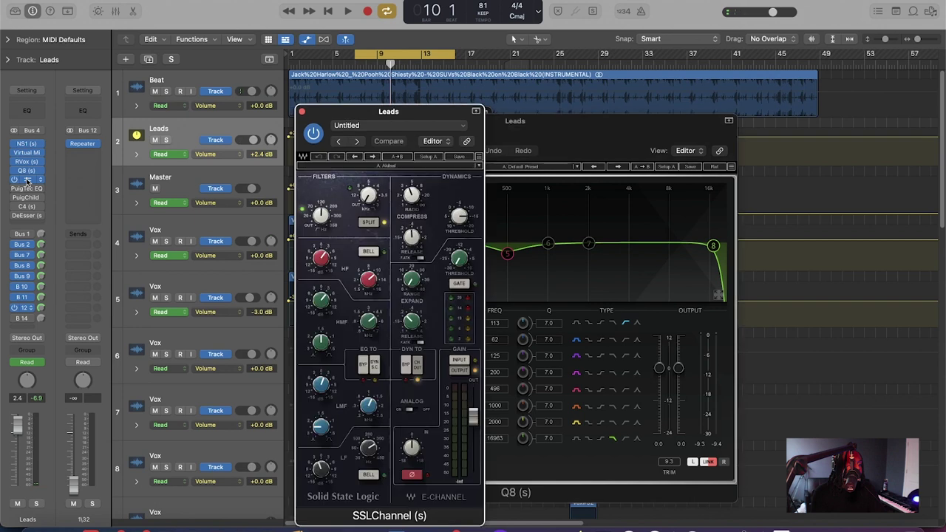
left_click_drag(385, 113, 484, 27)
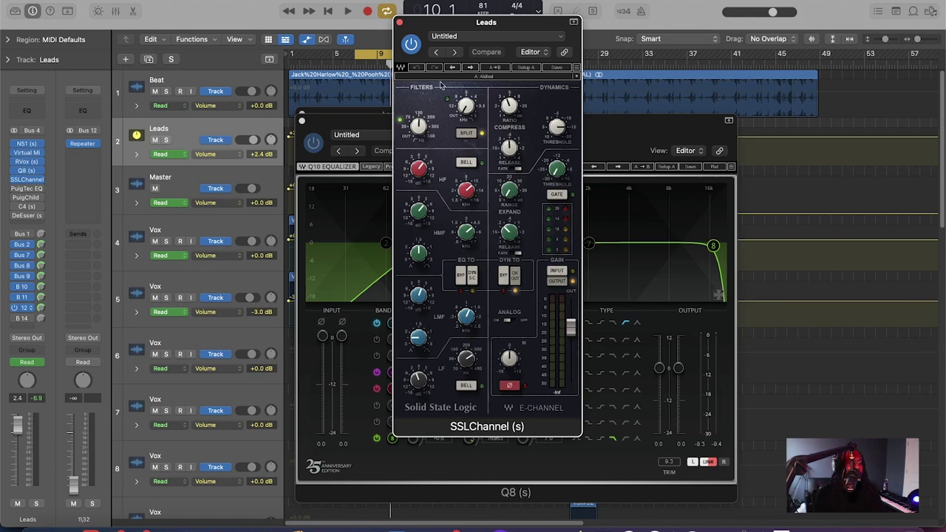
key("space")
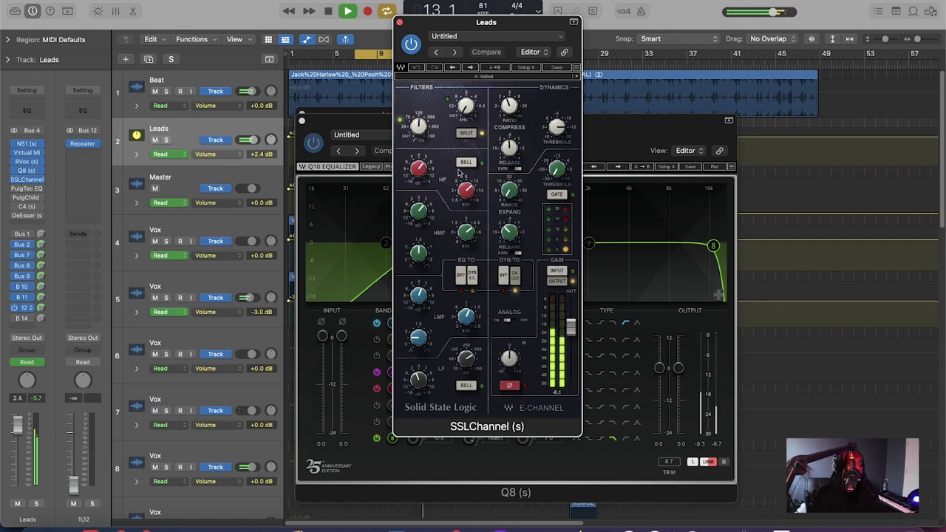
key("space")
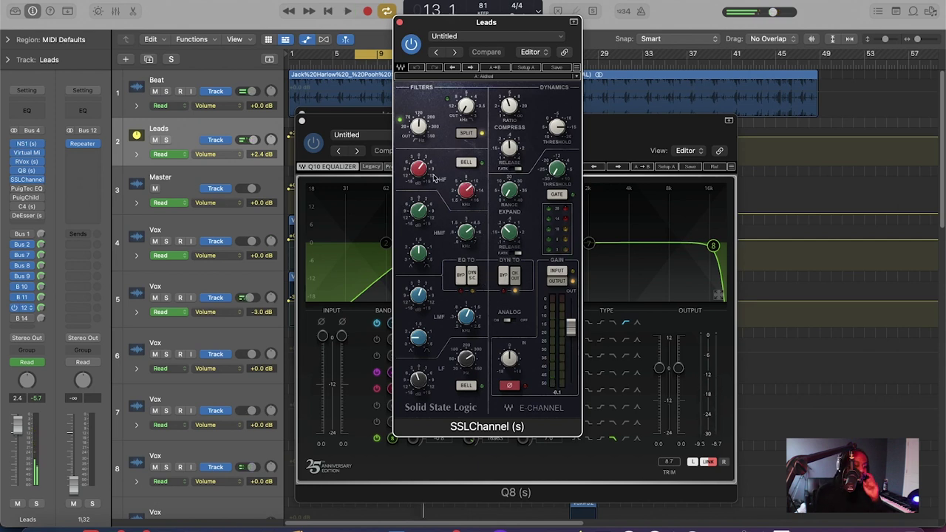
Play the vocals while bypassing and re-enabling SSLChannel on the Leads channel to compare, and stop around bar 11
mouse_move(467, 188)
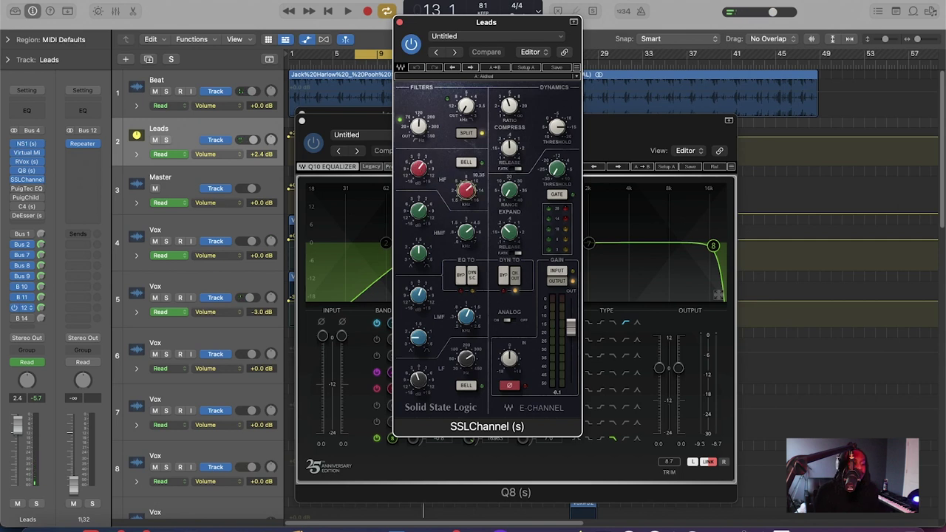
mouse_move(423, 173)
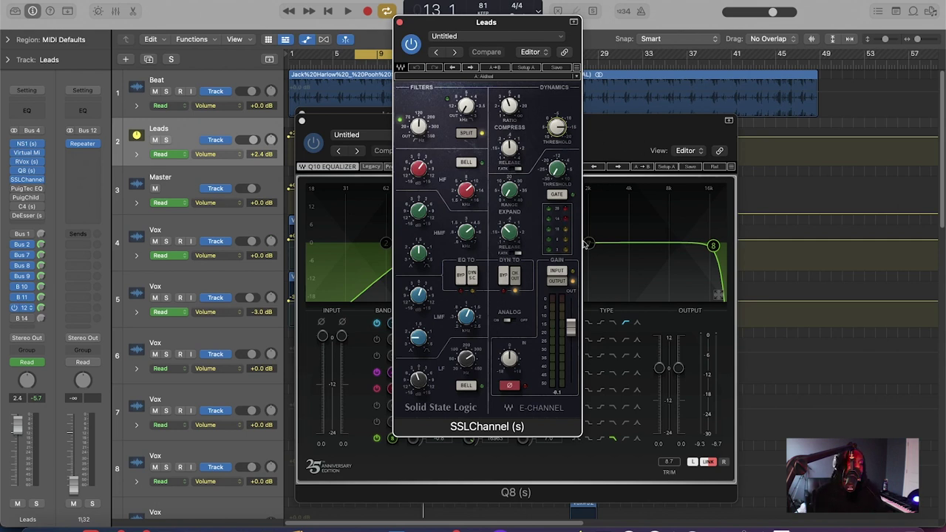
key("space")
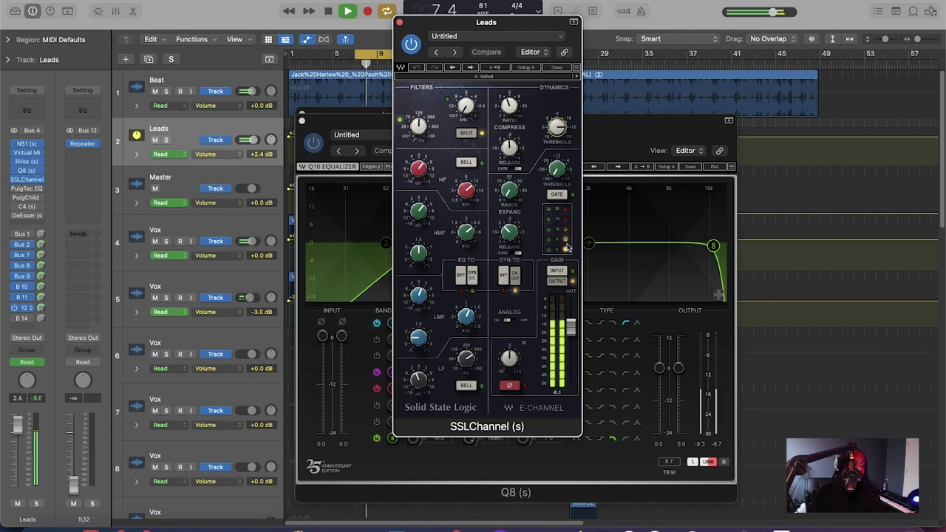
left_click(412, 45)
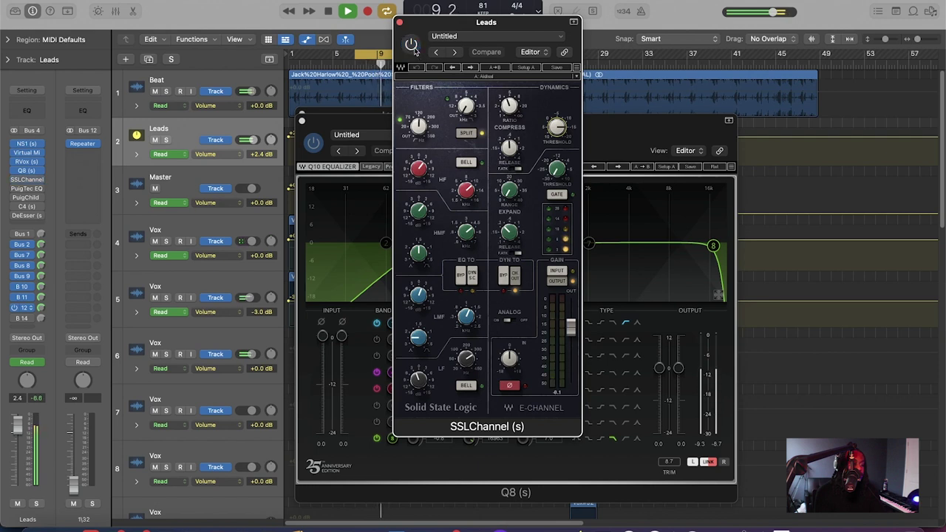
left_click(411, 45)
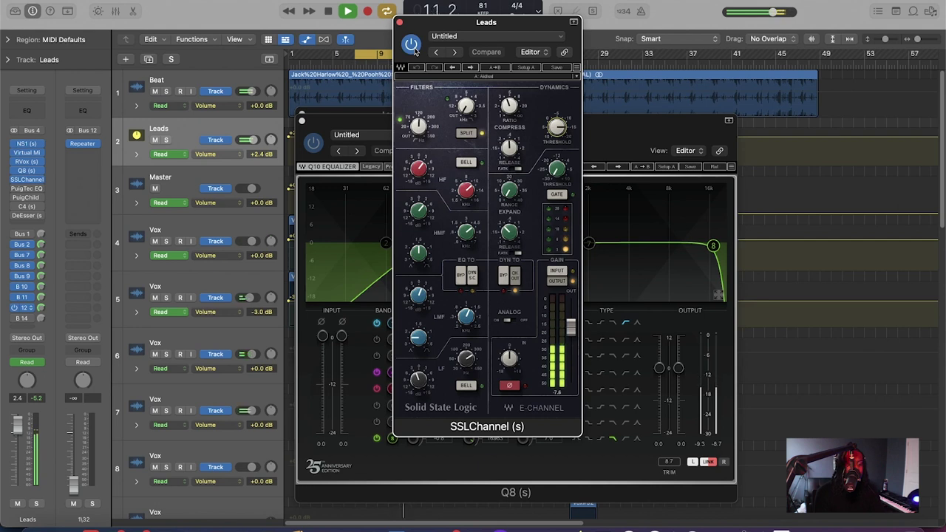
key("space")
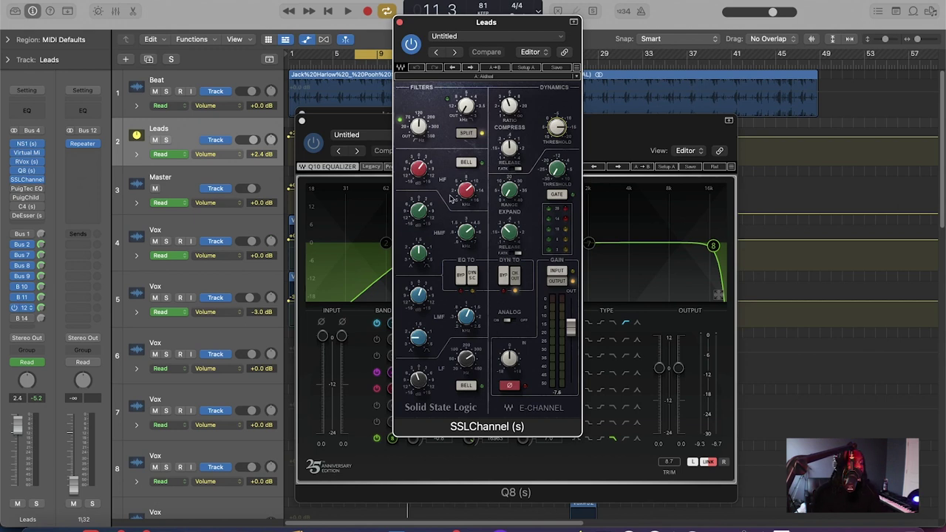
Bypass SSLChannel, play from the cycle start, re-enable it during playback, and stop around bar 13
left_click(413, 44)
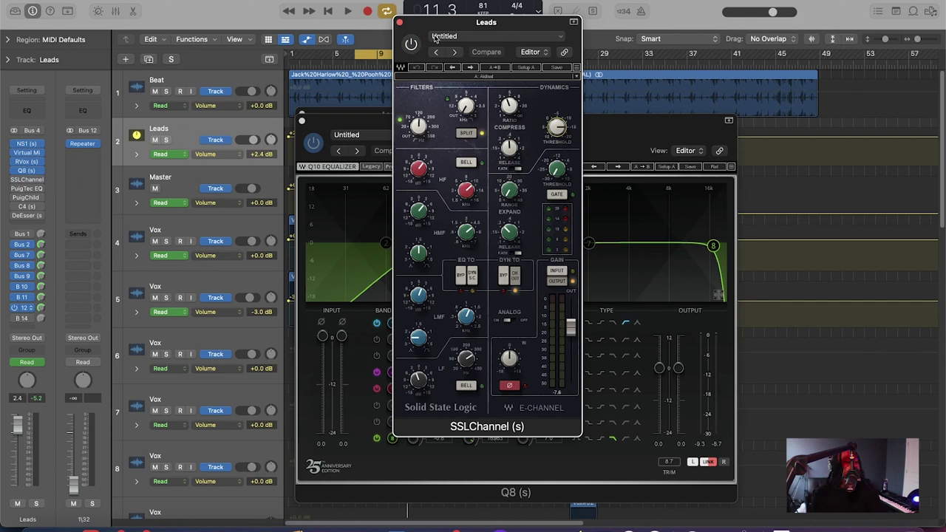
key("space")
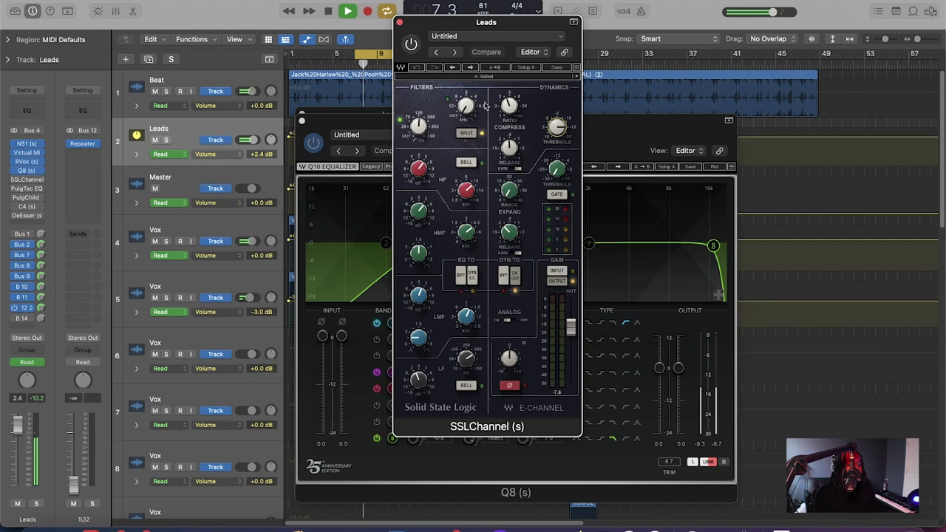
left_click(412, 46)
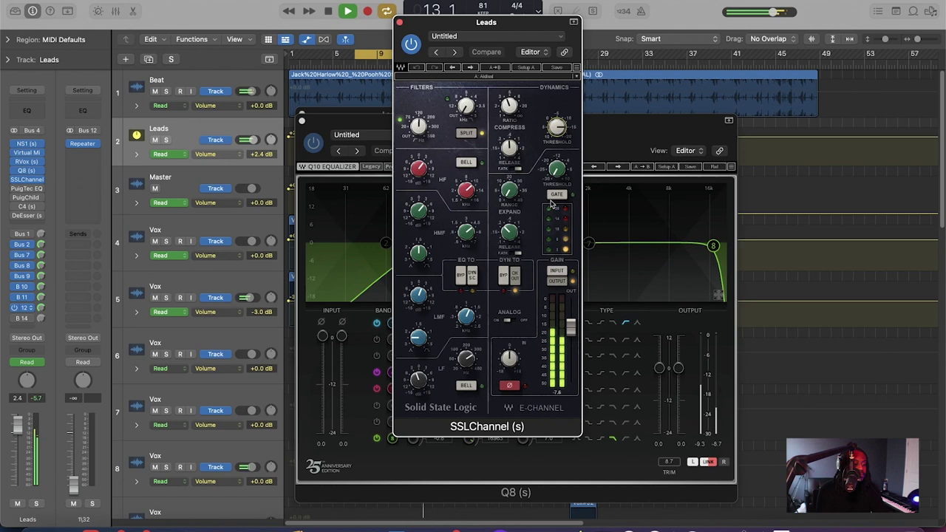
key("space")
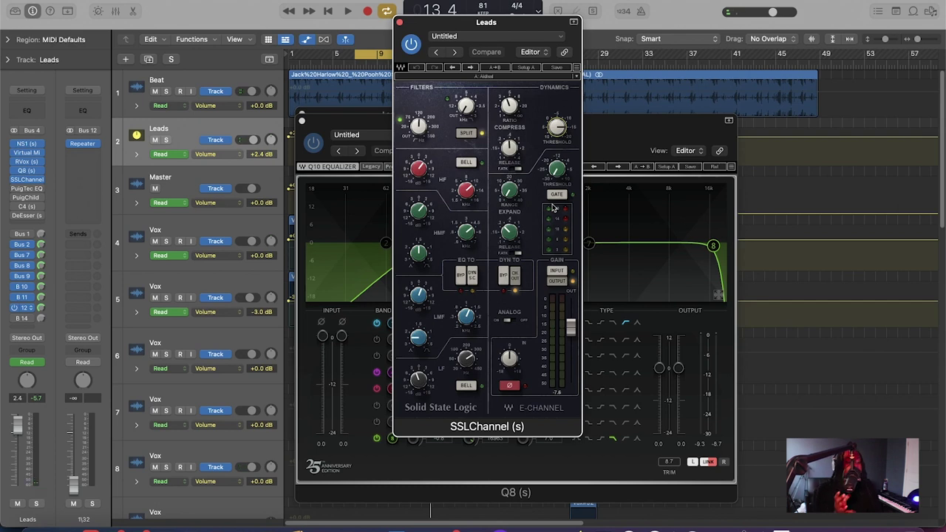
Enable and open PuigTec EQP1A on the Leads channel, move its window aside, and examine its boost and bandwidth settings
mouse_move(15, 189)
left_click(27, 188)
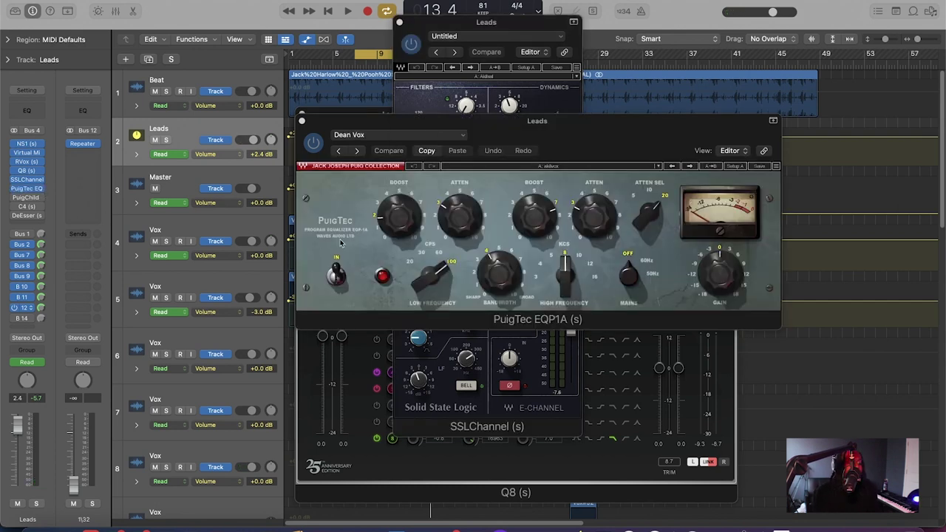
left_click_drag(601, 142, 440, 154)
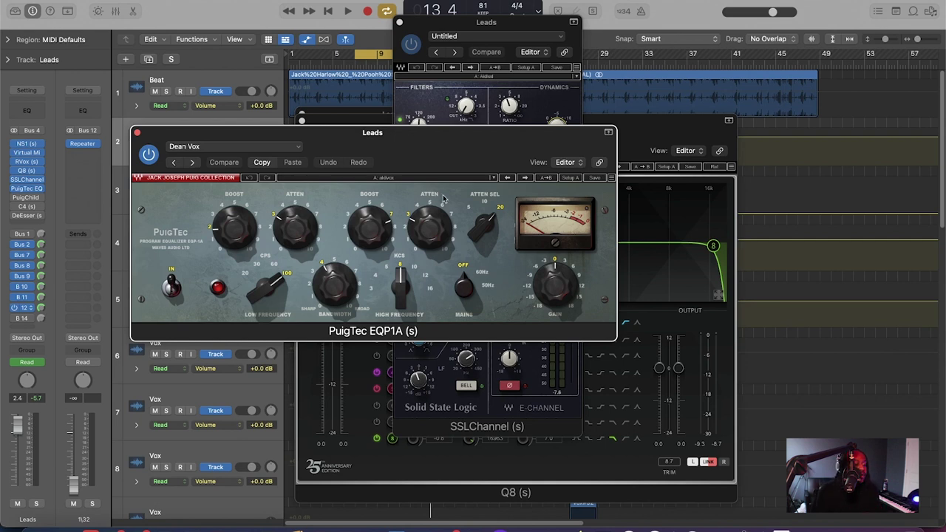
mouse_move(384, 233)
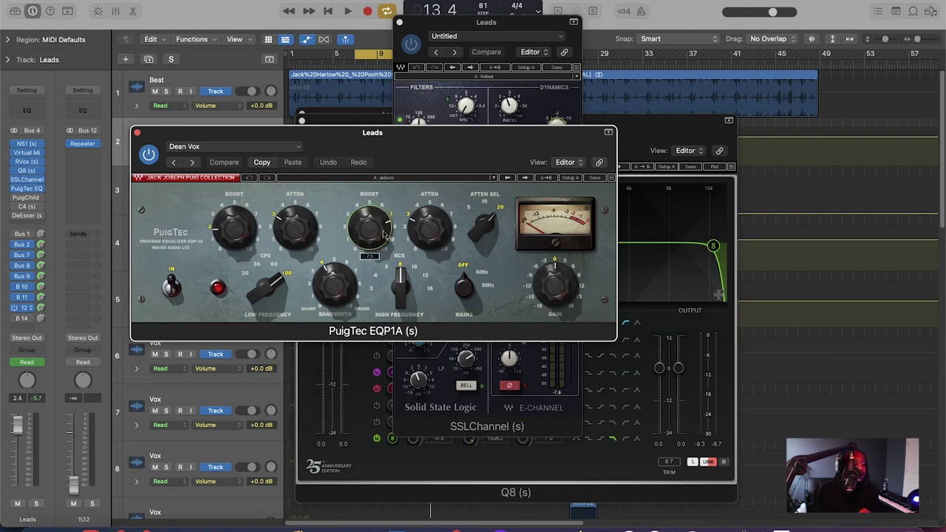
mouse_move(326, 284)
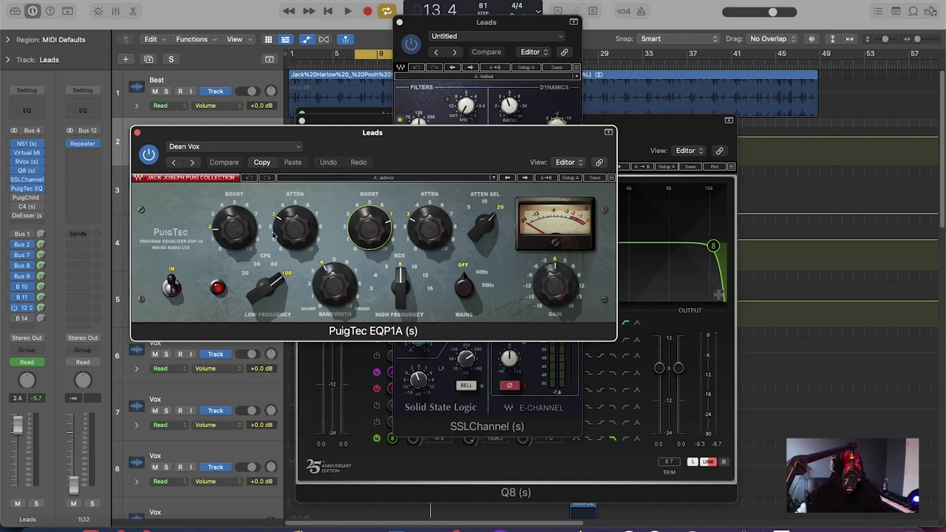
Play the song with PuigTec EQP1A active to about bar 14, moving its window and SSLChannel's apart to see both meters
key("space")
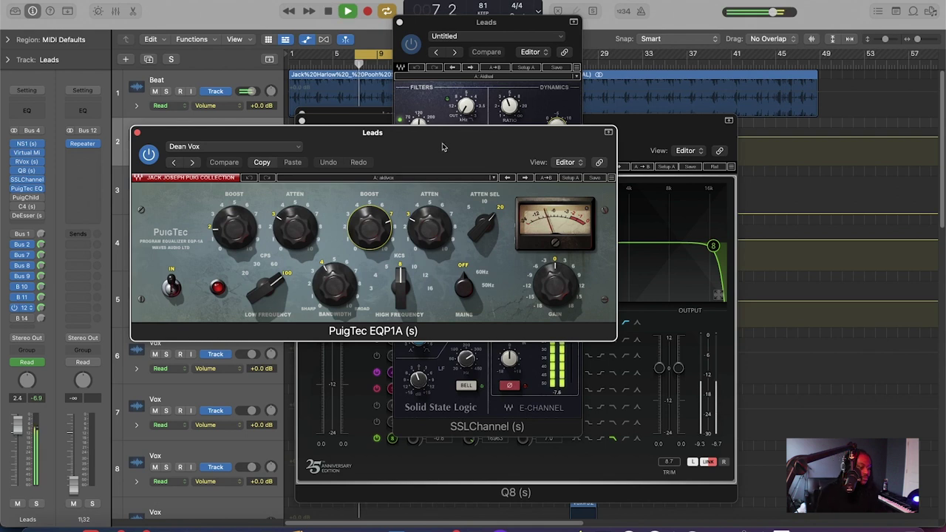
left_click_drag(445, 150, 375, 110)
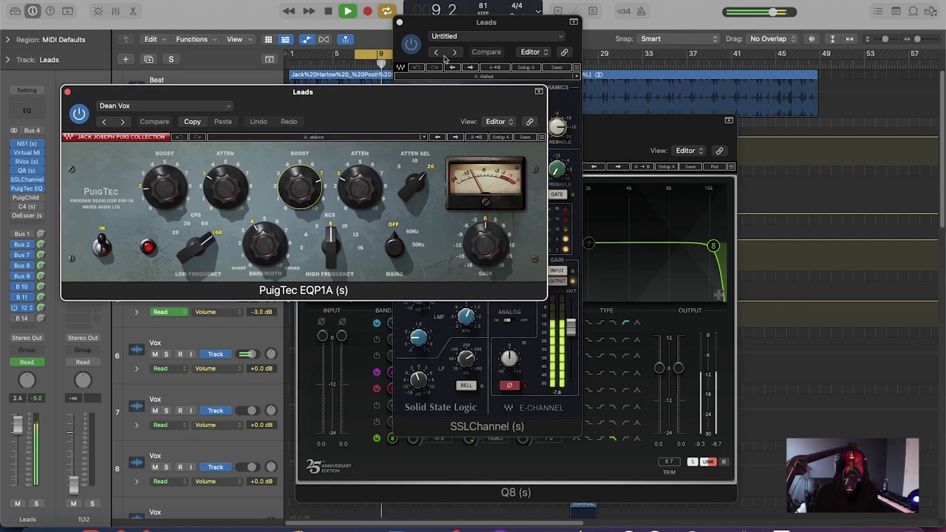
left_click_drag(481, 27, 671, 11)
left_click_drag(387, 112, 441, 145)
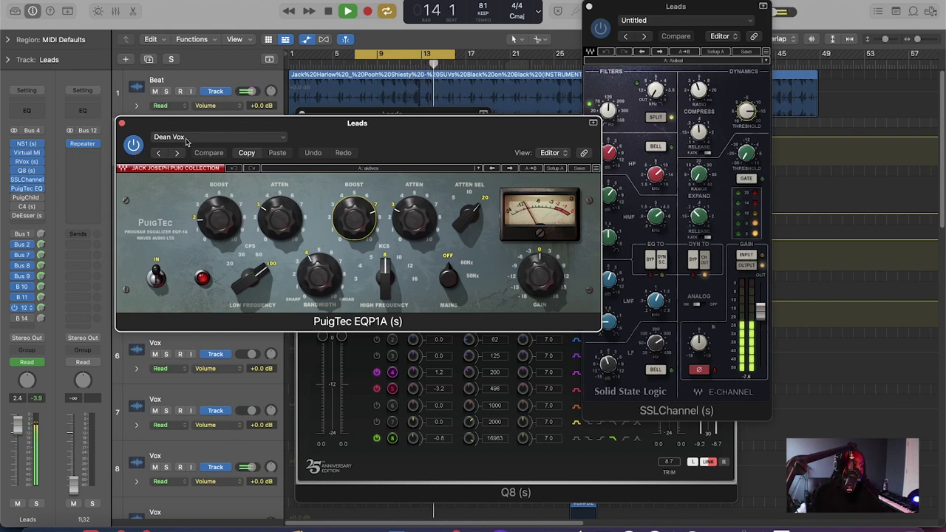
left_click(247, 152)
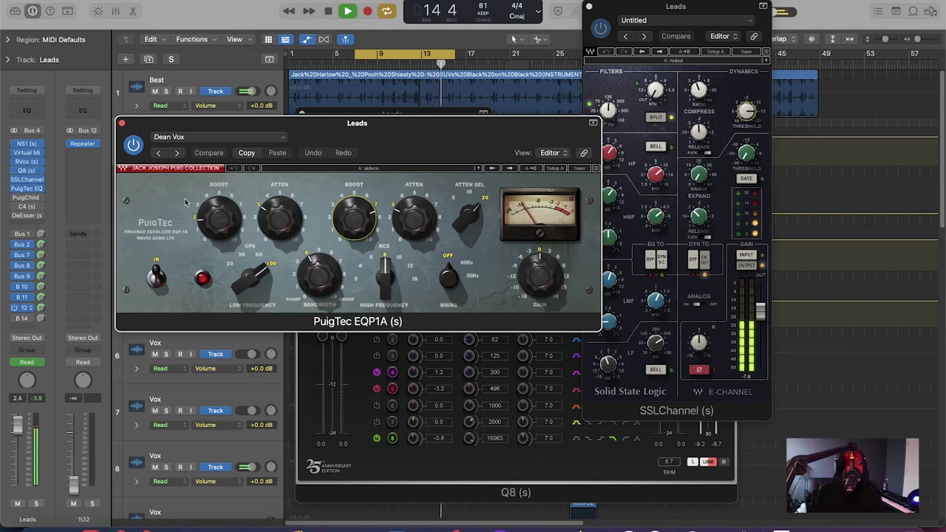
key("space")
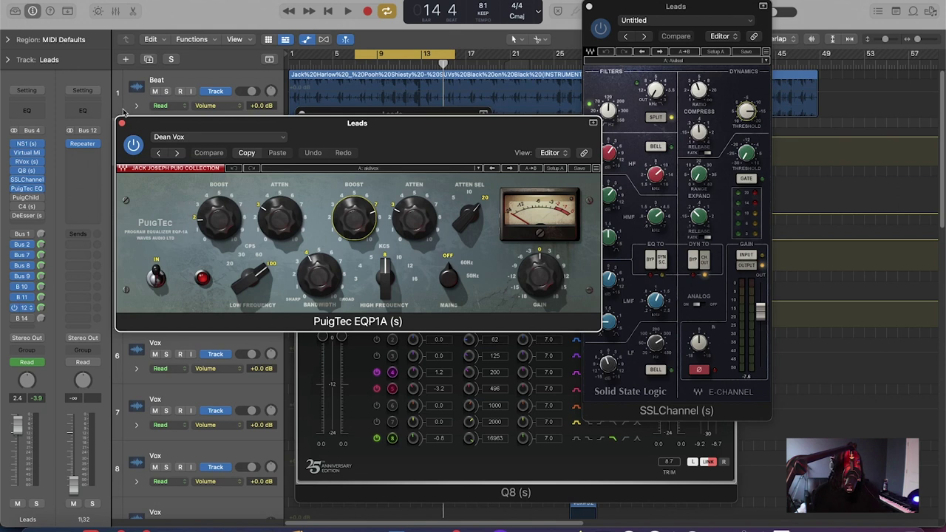
Bypass PuigTec EQP1A and SSLChannel on the Leads channel, and play the vocals without them to about bar 9
left_click(13, 185)
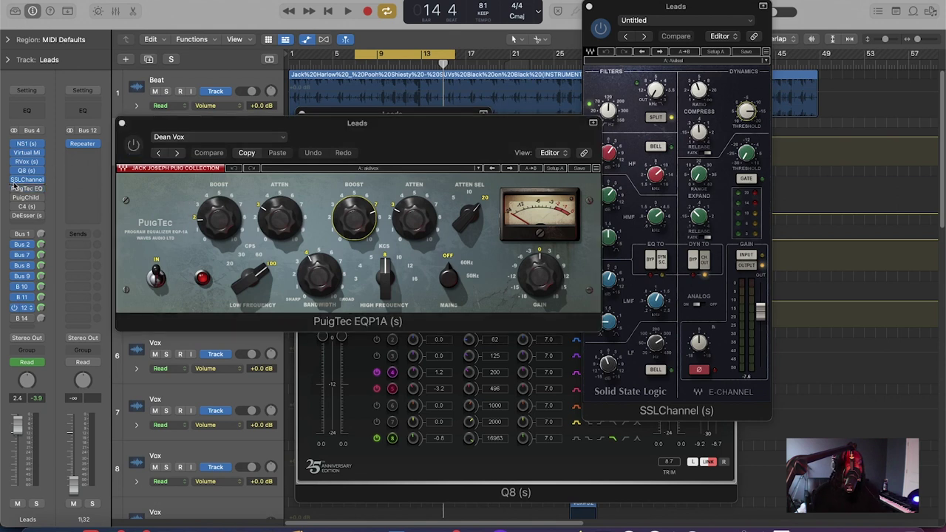
left_click(13, 181)
key("space")
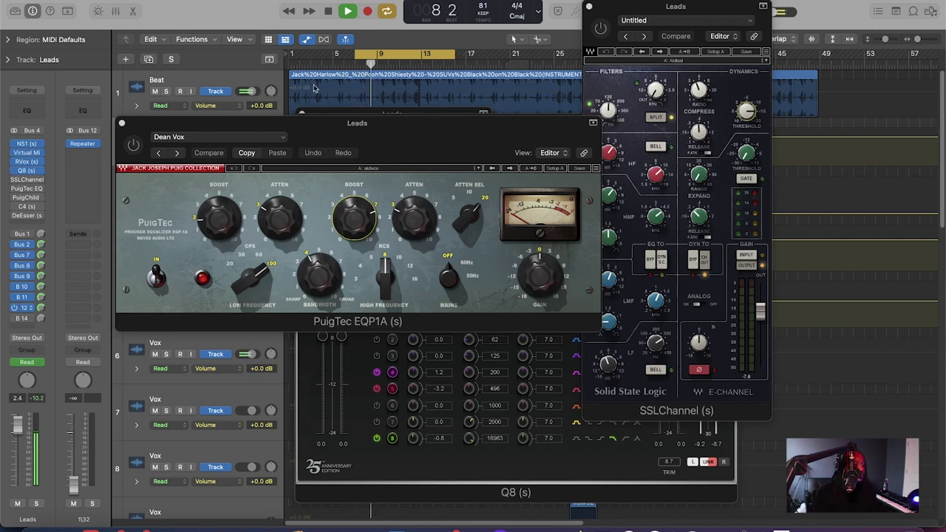
mouse_move(28, 171)
key("space")
key("Escape")
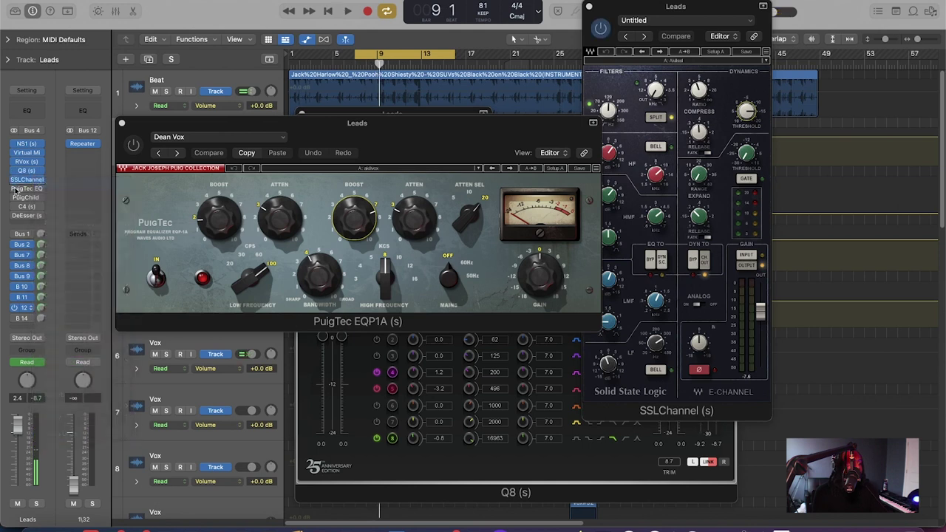
Play the vocals with SSLChannel and PuigTec EQP1A both enabled again, stopping around bar 10
key("space")
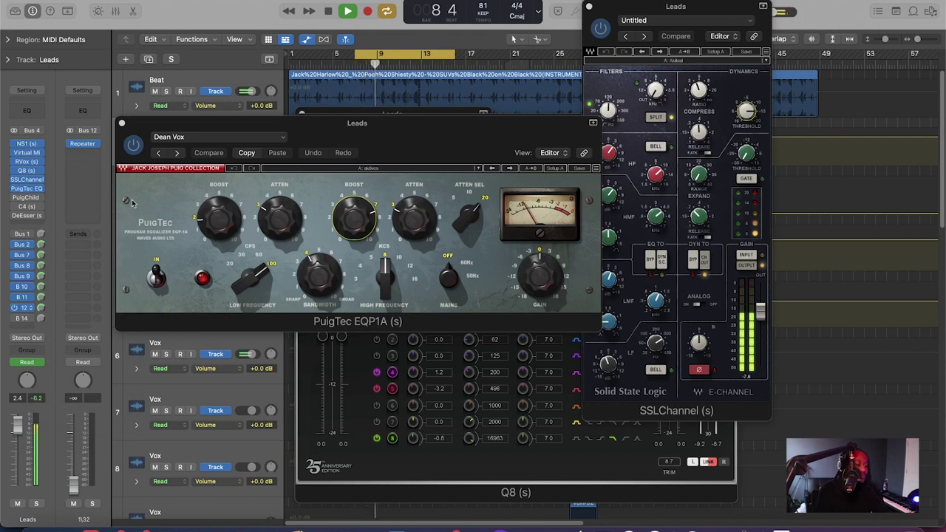
mouse_move(222, 227)
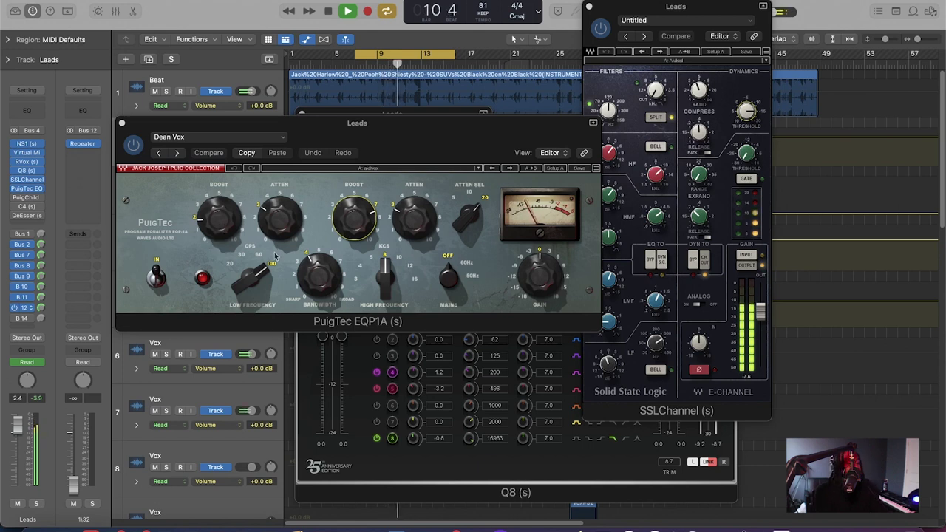
key("space")
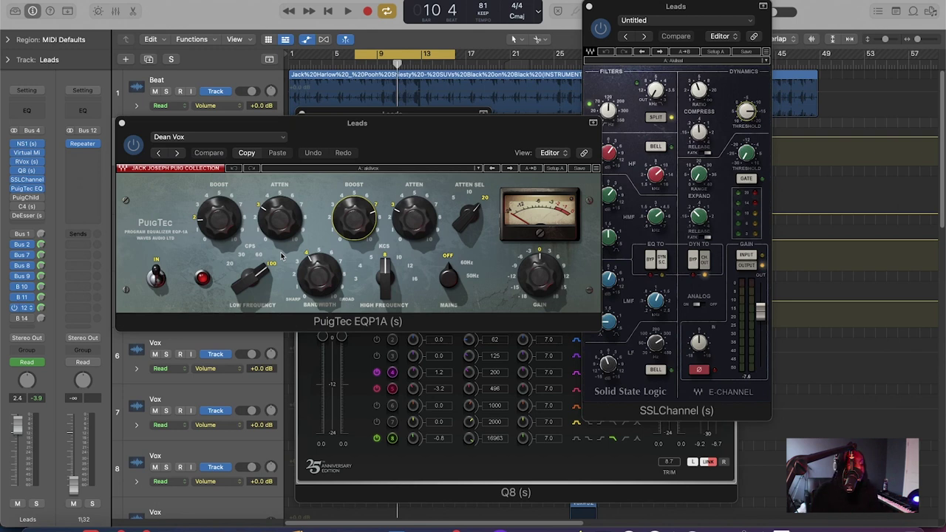
Enable and open PuigChild 670 on the Leads channel, reposition its window, and inspect its time constant, input gain and threshold
left_click(27, 198)
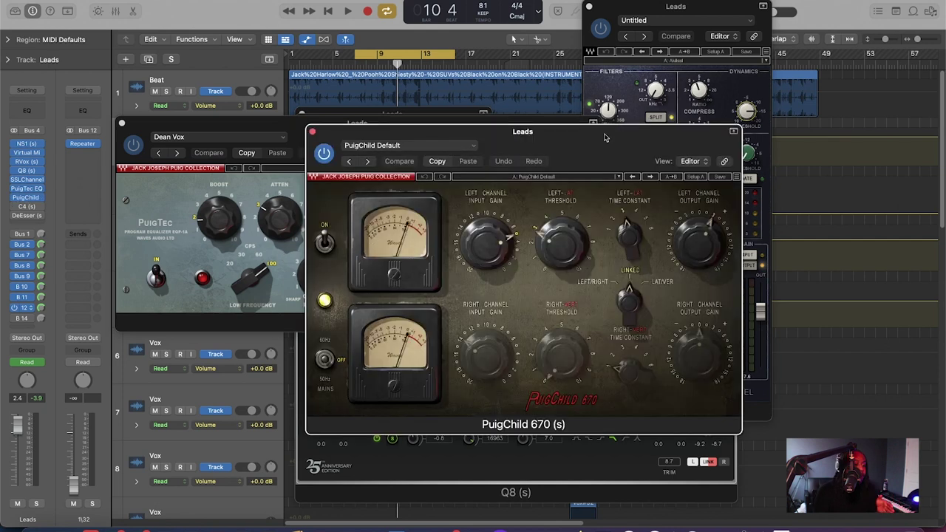
left_click_drag(601, 144, 541, 86)
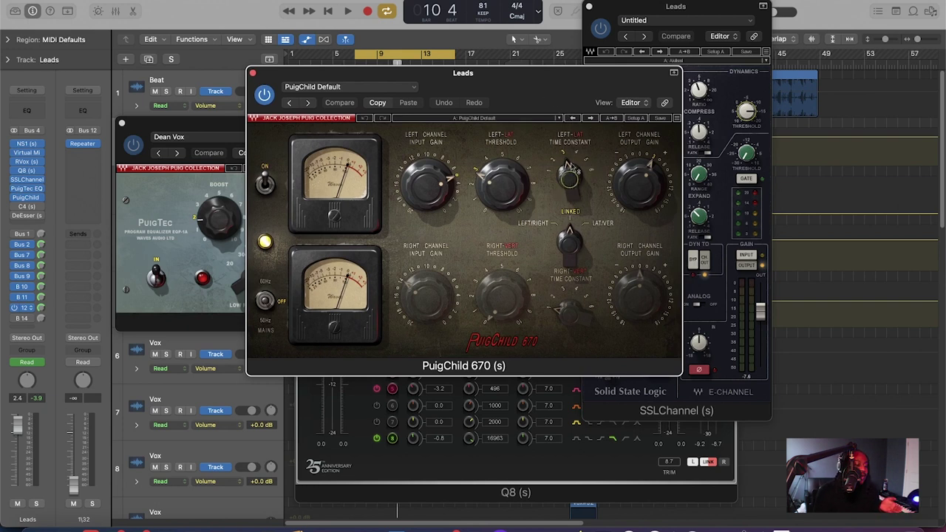
mouse_move(573, 194)
left_mouse_down()
mouse_move(573, 178)
mouse_move(573, 196)
left_mouse_up()
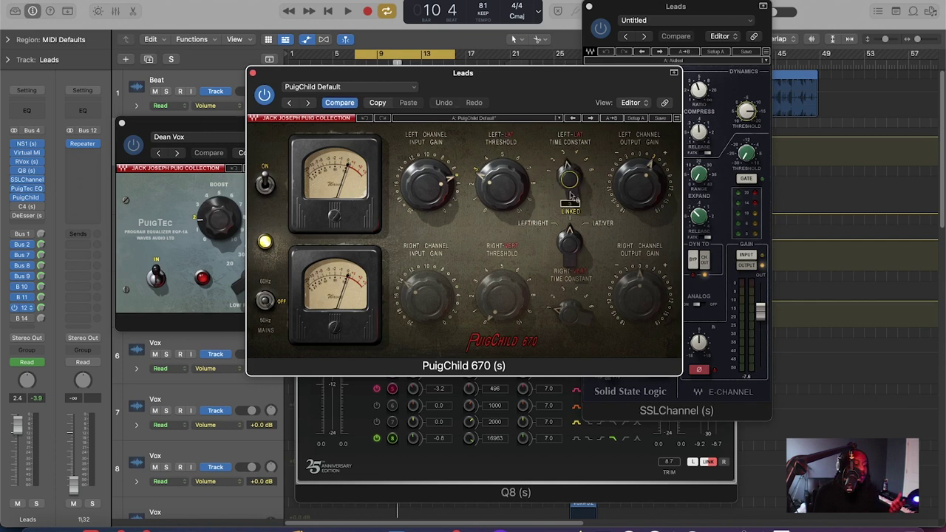
left_click_drag(443, 189, 441, 190)
left_click(488, 194)
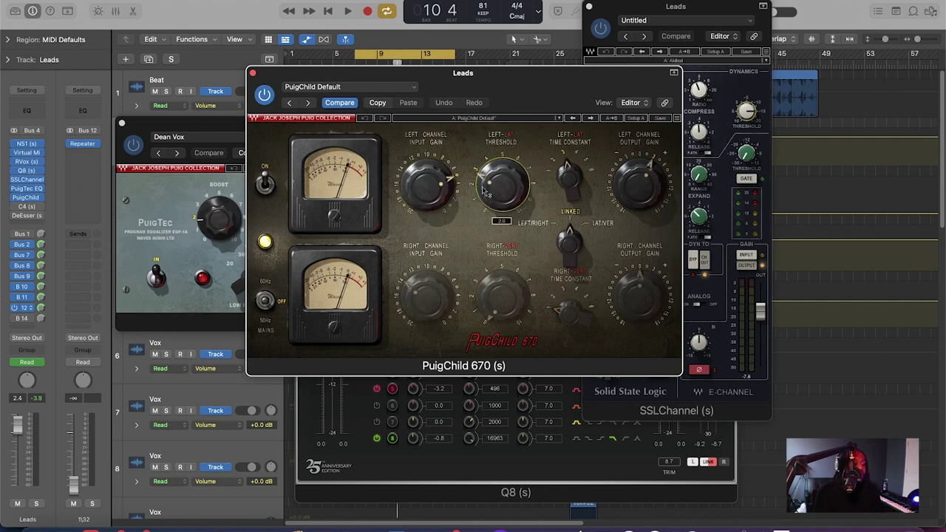
Play the vocals with PuigChild 670 active to check its compression, and stop around bar 10
key("space")
mouse_move(526, 181)
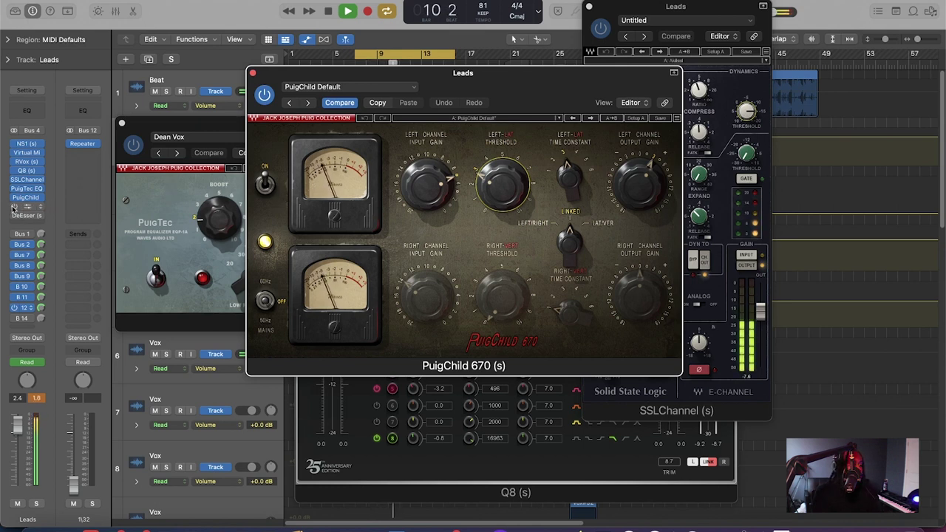
key("space")
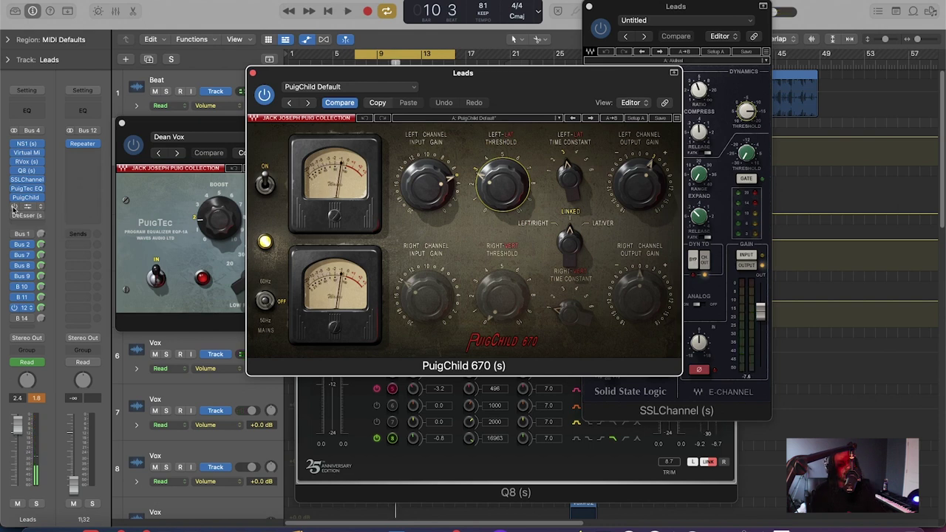
Enable and open C4 on the Leads channel, move its window higher, and play the song to about bar 11
mouse_move(17, 212)
left_click(17, 210)
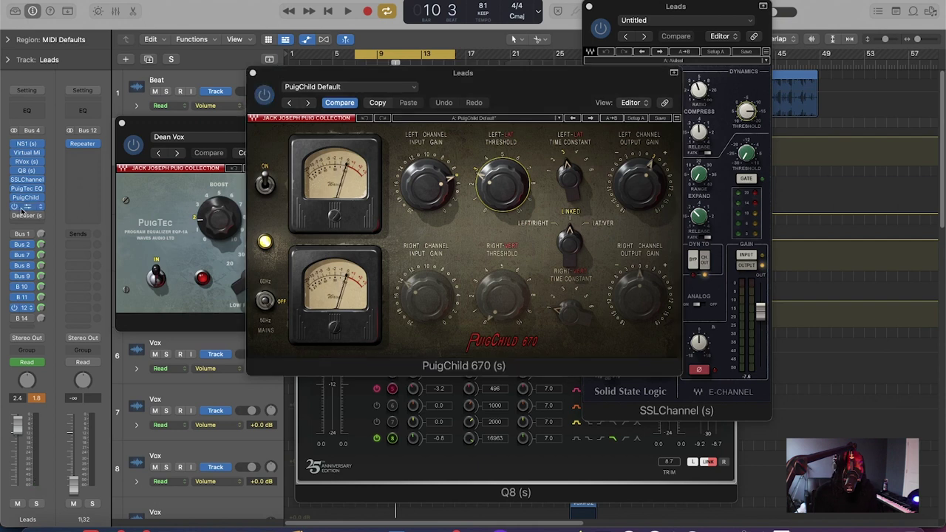
left_click_drag(497, 134, 459, 58)
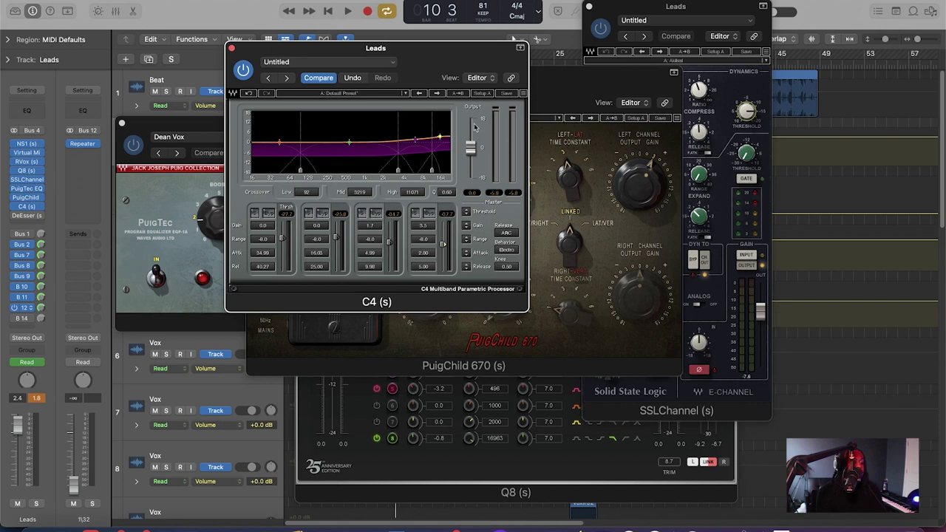
key("space")
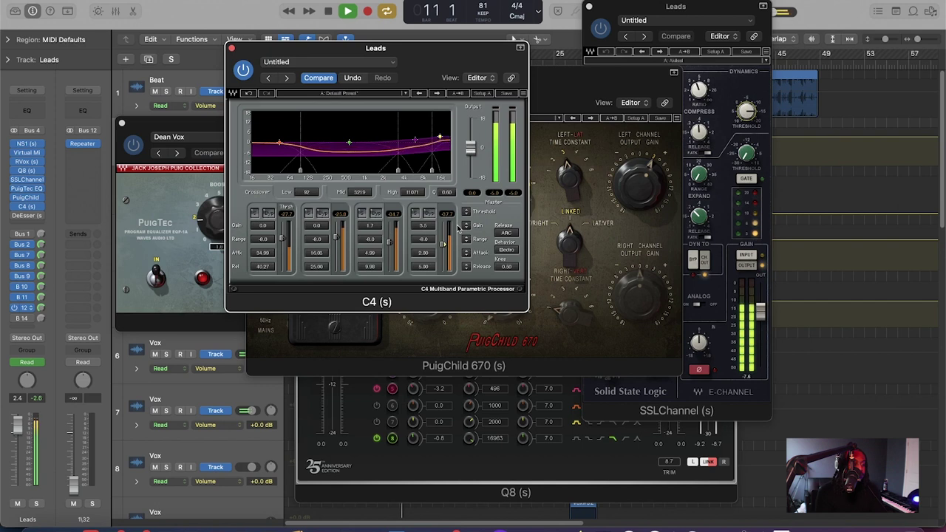
key("space")
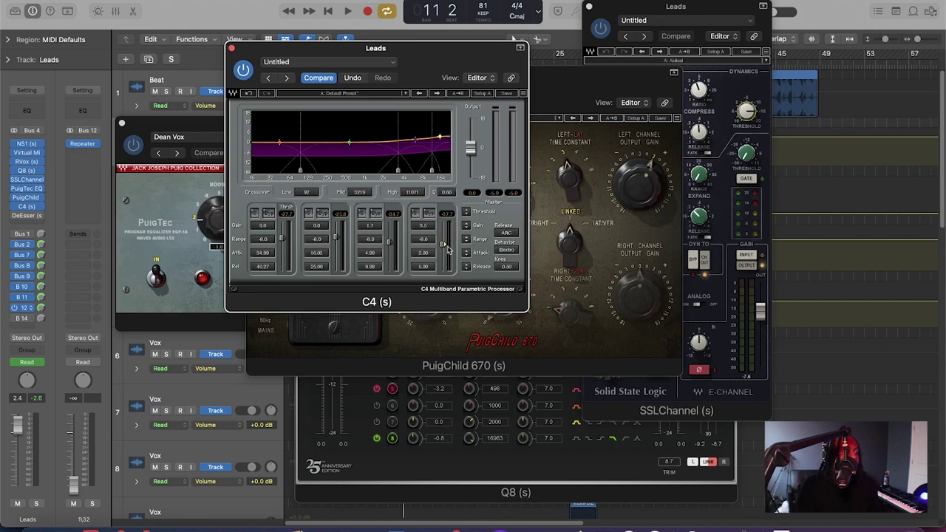
Enable and open DeEsser on the Leads channel, move its window beside C4, and start playing the vocals
left_click(18, 220)
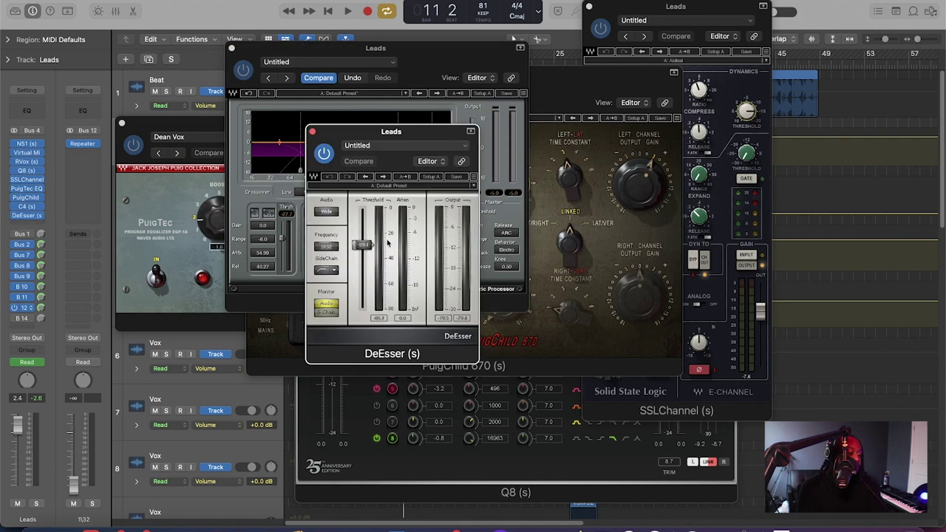
left_click_drag(418, 132, 638, 169)
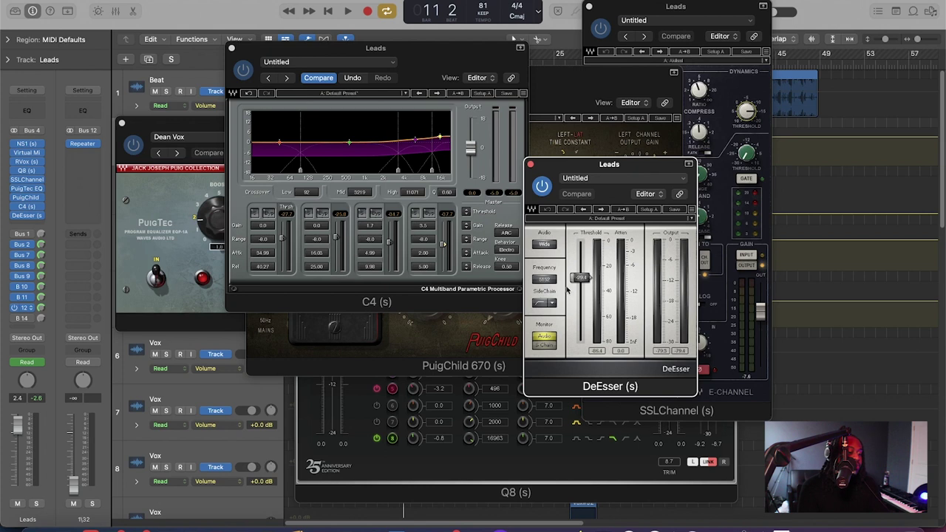
key("space")
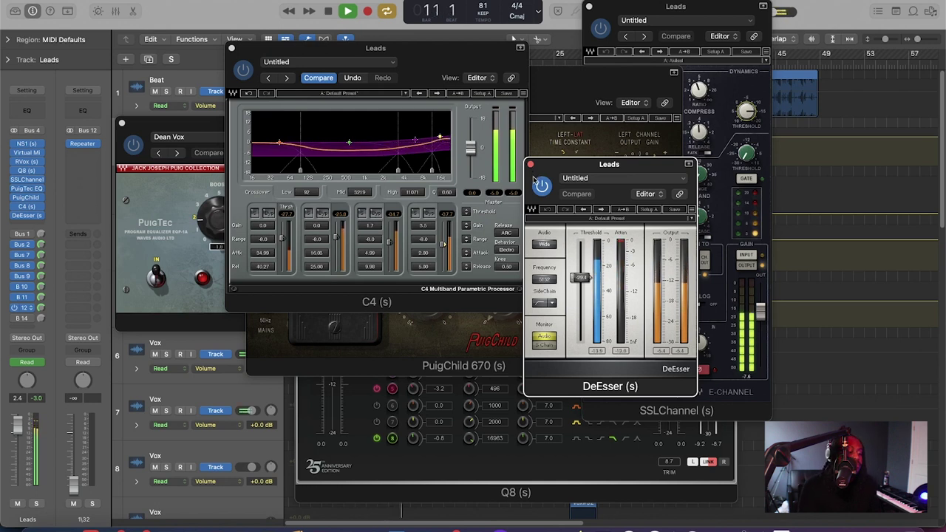
Rearrange the C4 and PuigChild 670 windows to uncover the timeline, restart the vocals from about bar 13, and stop playback
left_click_drag(390, 52, 340, 168)
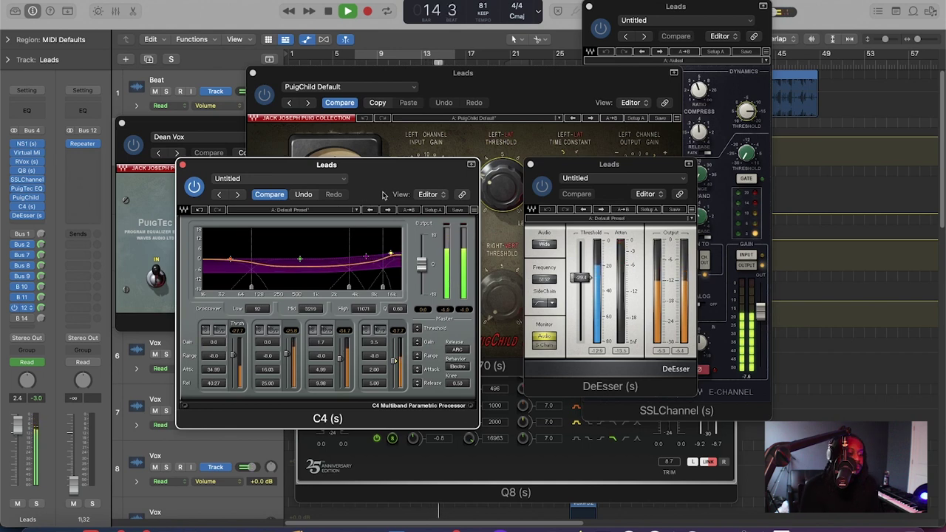
left_click_drag(389, 193, 437, 169)
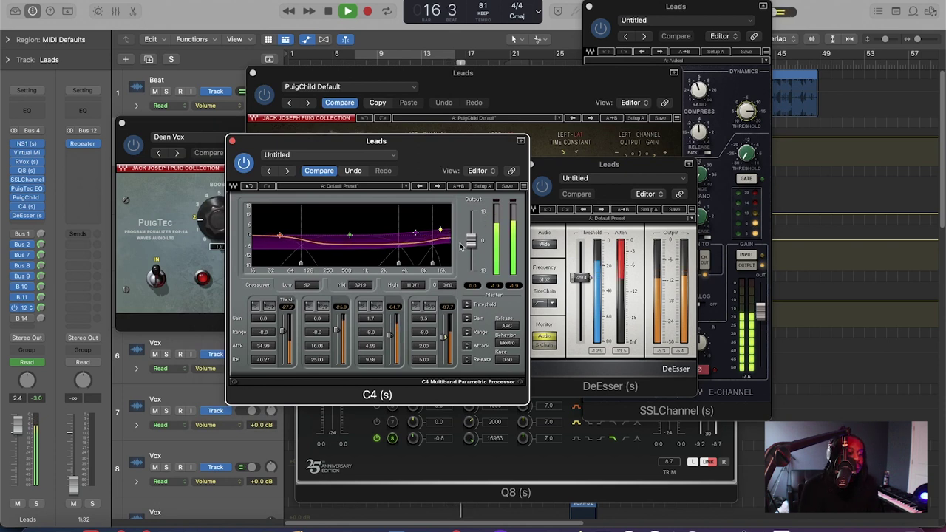
left_click_drag(456, 79, 443, 201)
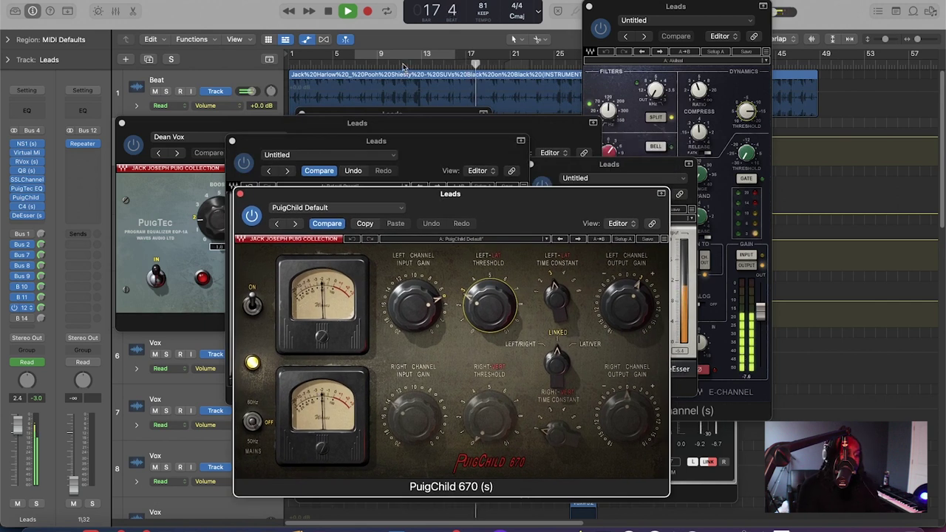
left_click(405, 66)
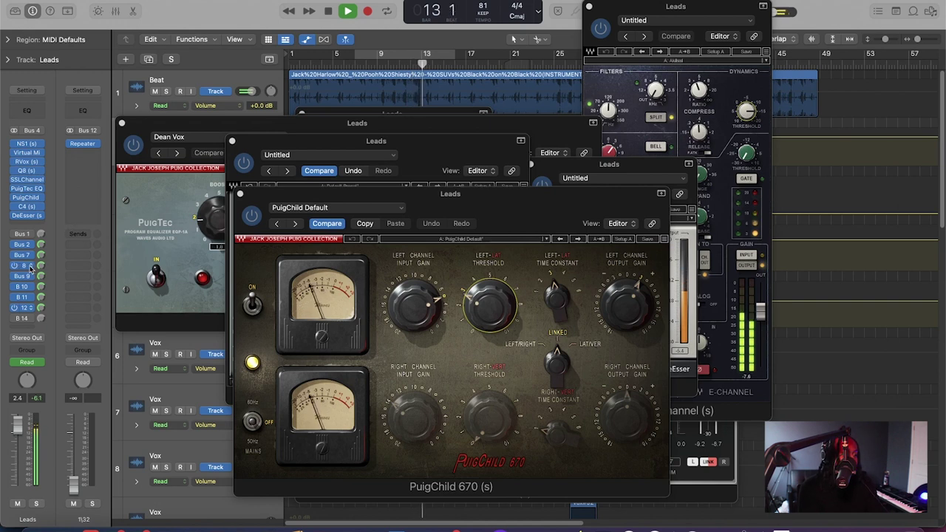
key("space")
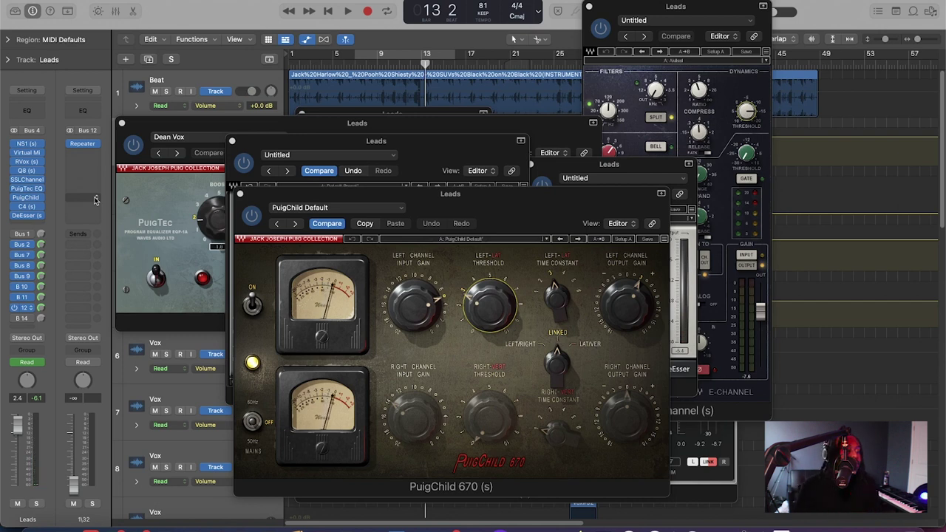
Show the Verb channel fed by the Leads channel's Bus 8 send, and inspect its RVerb settings and fader level
left_click(24, 266)
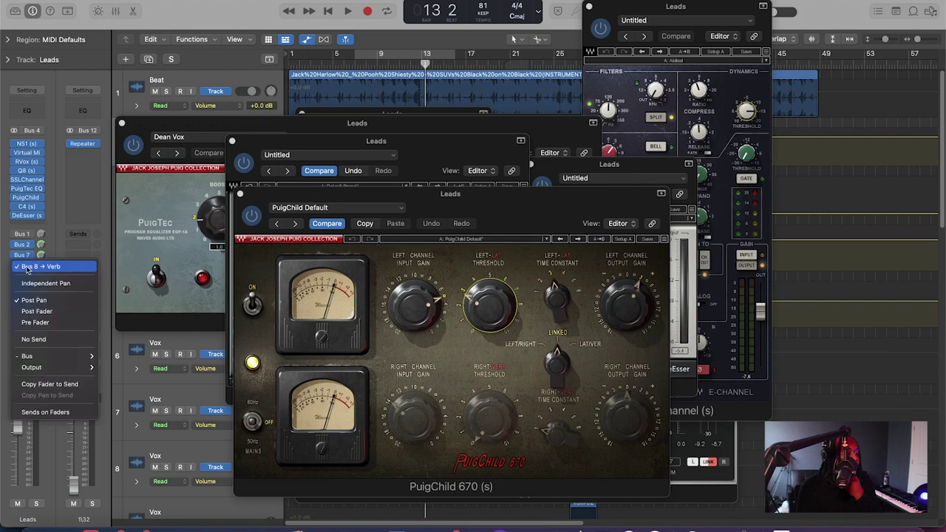
left_click(48, 225)
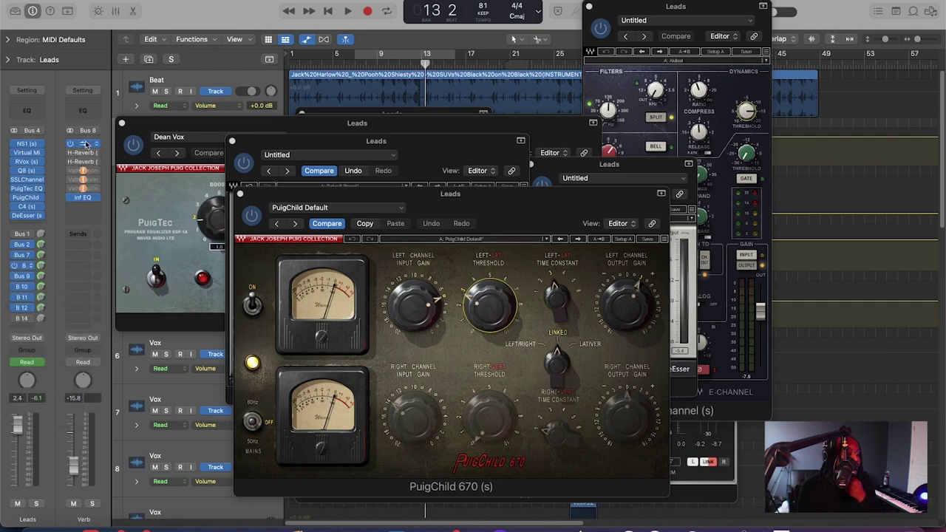
left_click(86, 144)
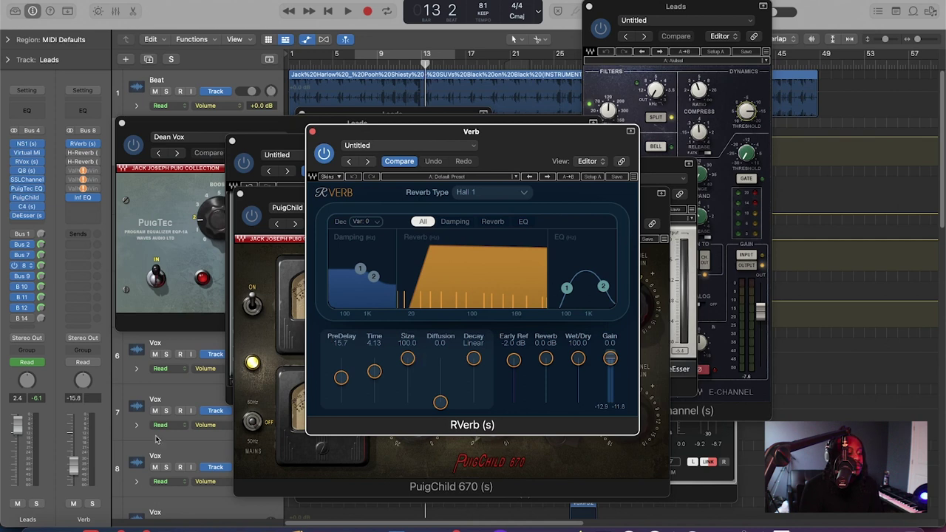
left_click(72, 471)
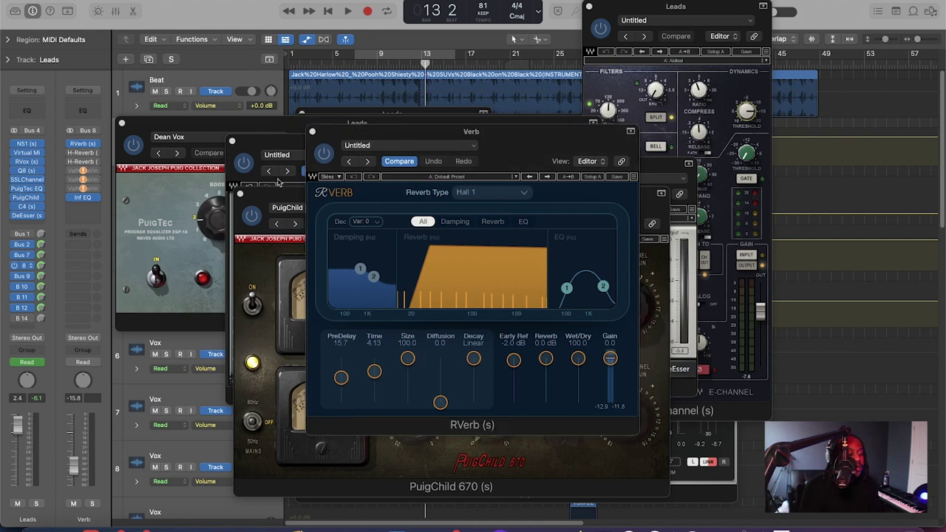
Bypass the Leads channel's Bus 8 reverb send and play the vocals dry from about bar 7 to bar 13
left_click(398, 65)
left_click(372, 65)
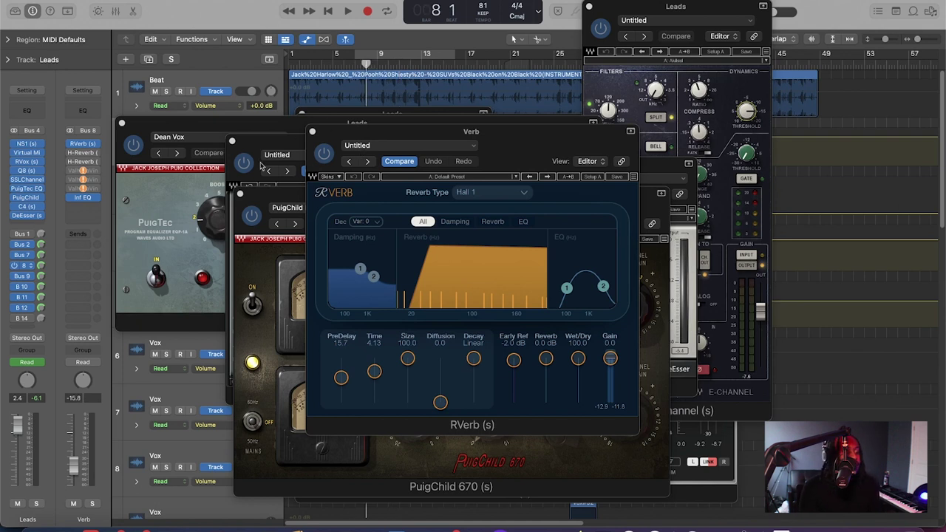
left_click(26, 266)
left_click(28, 267)
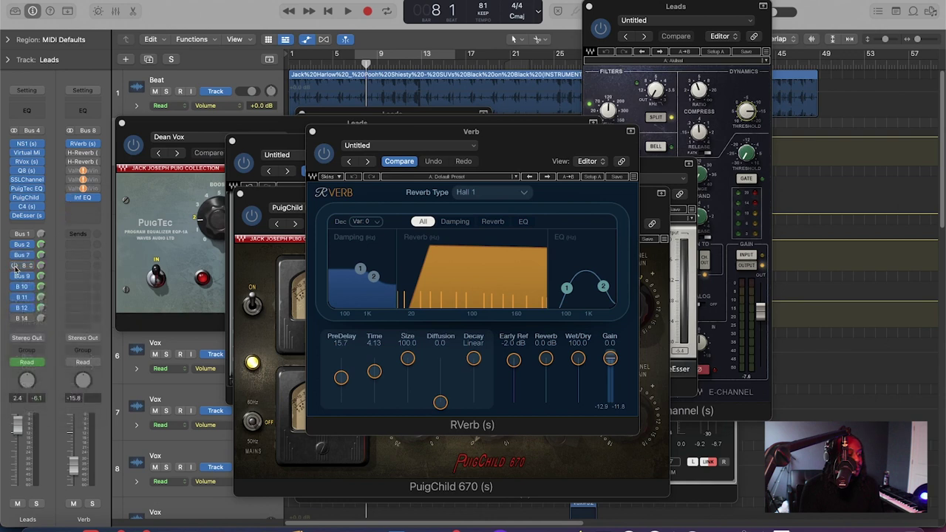
left_click(19, 265)
left_click(53, 224)
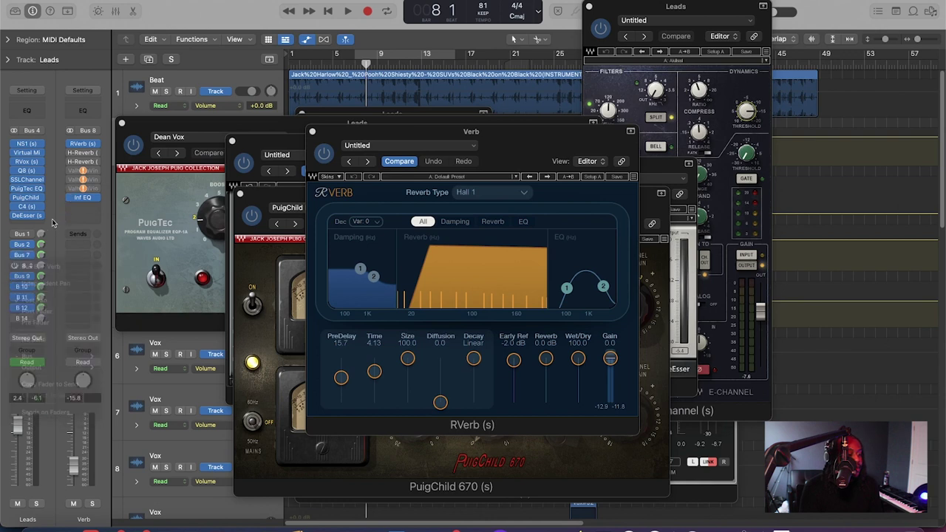
left_click(355, 65)
key("space")
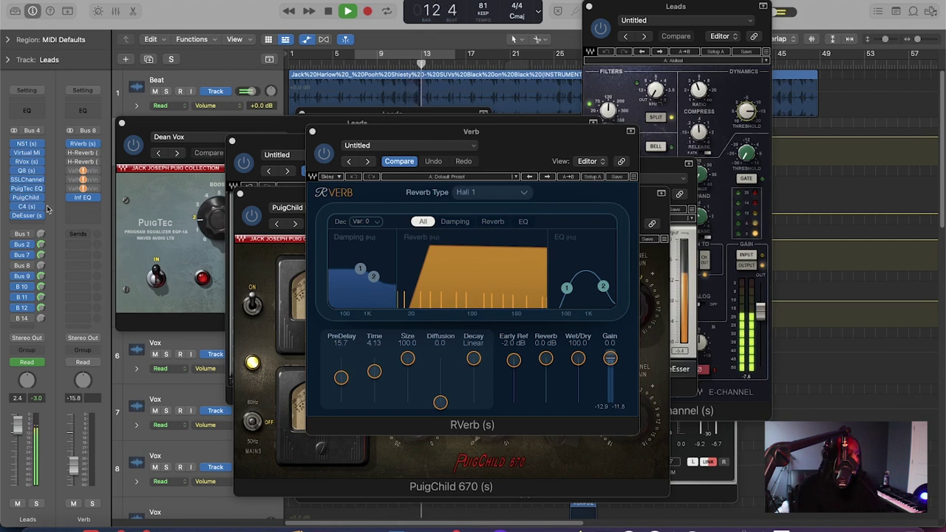
key("space")
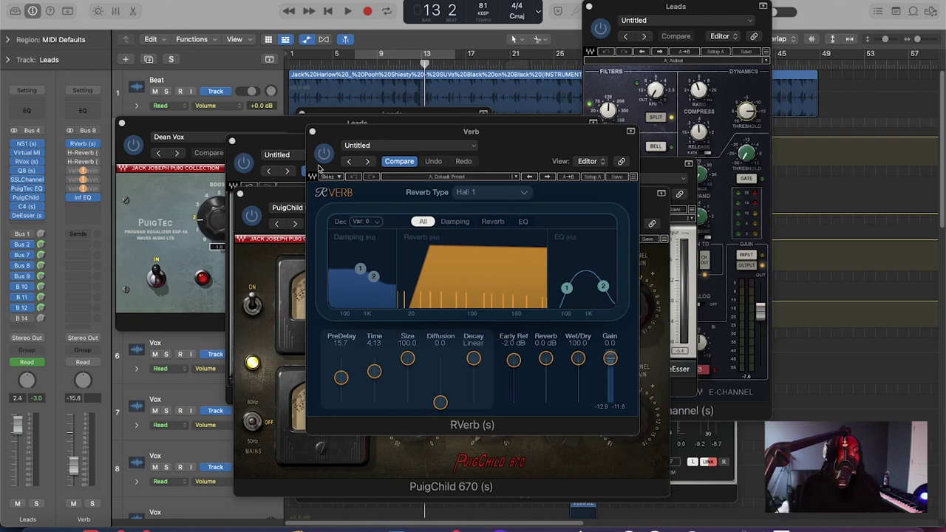
Play the vocals with the Bus 8 reverb send switched back on, from bar 9 to about bar 17
left_click(377, 65)
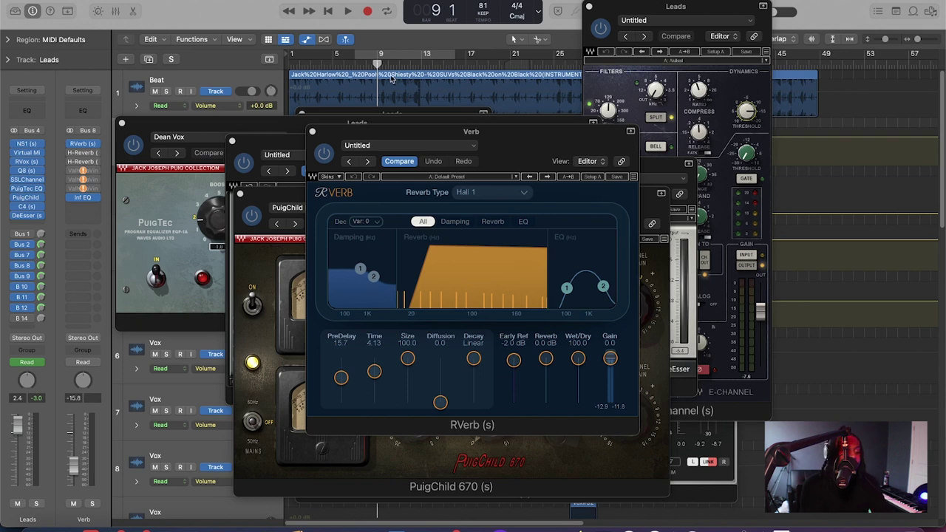
key("space")
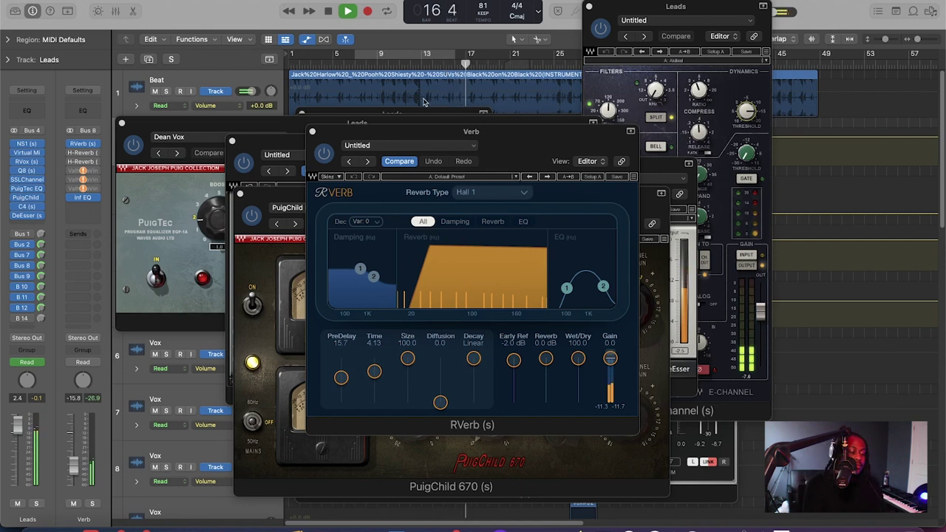
key("space")
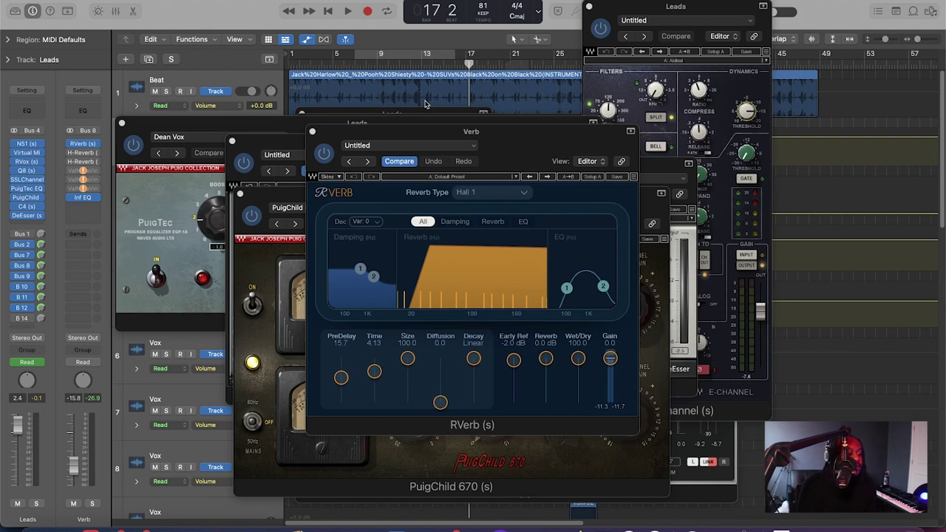
Show the 1/4 delay channel fed by the Bus 9 send, inspect its Repeater plug-in, and close the plug-in window
left_click(23, 279)
left_click(45, 341)
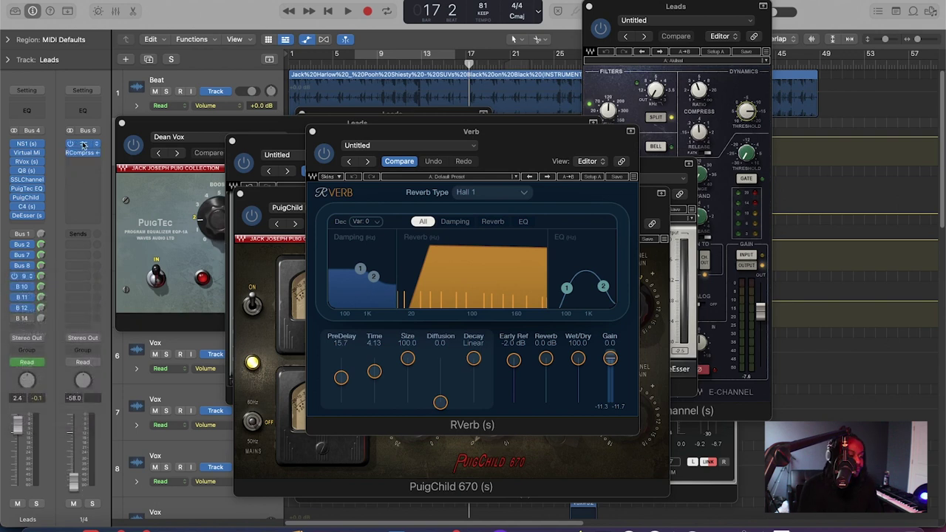
left_click(83, 145)
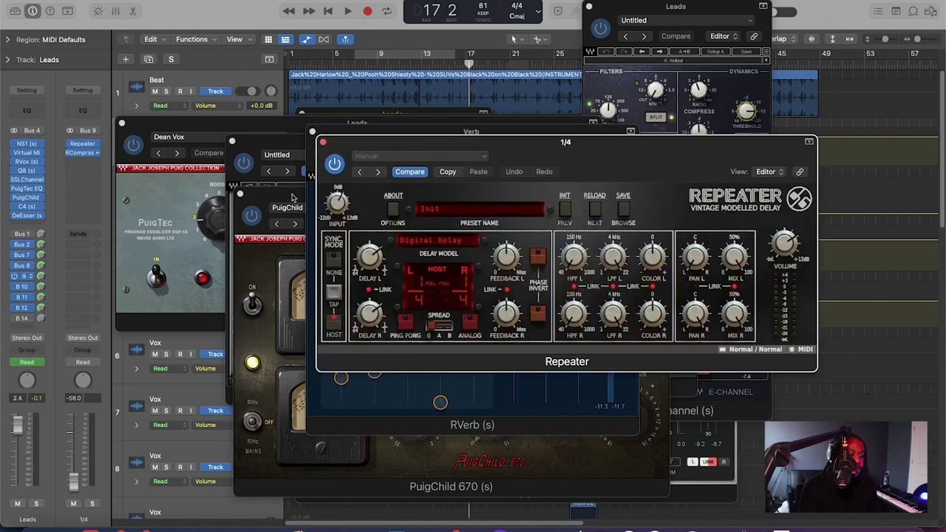
left_click(323, 143)
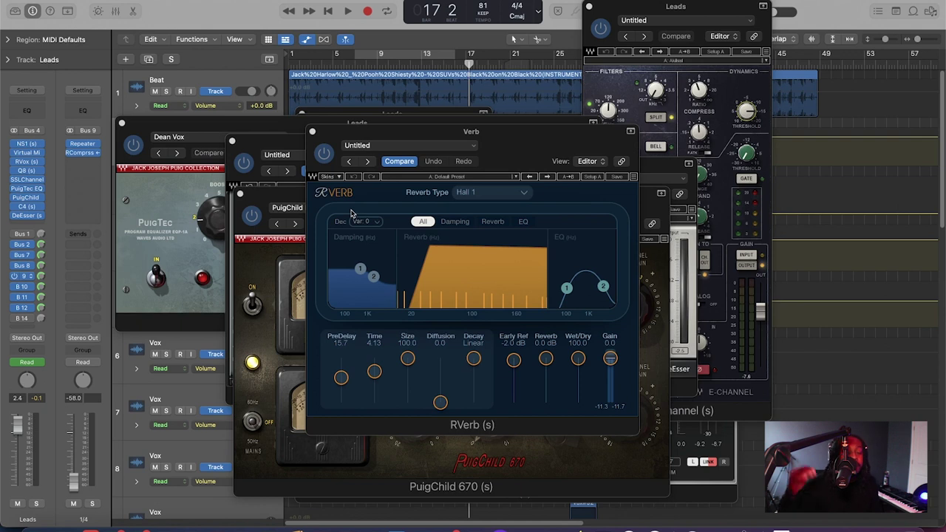
Show the Doubler channel fed by the Bus 2 send and open its Doubler2 plug-in to inspect the settings
left_click(22, 244)
left_click(45, 369)
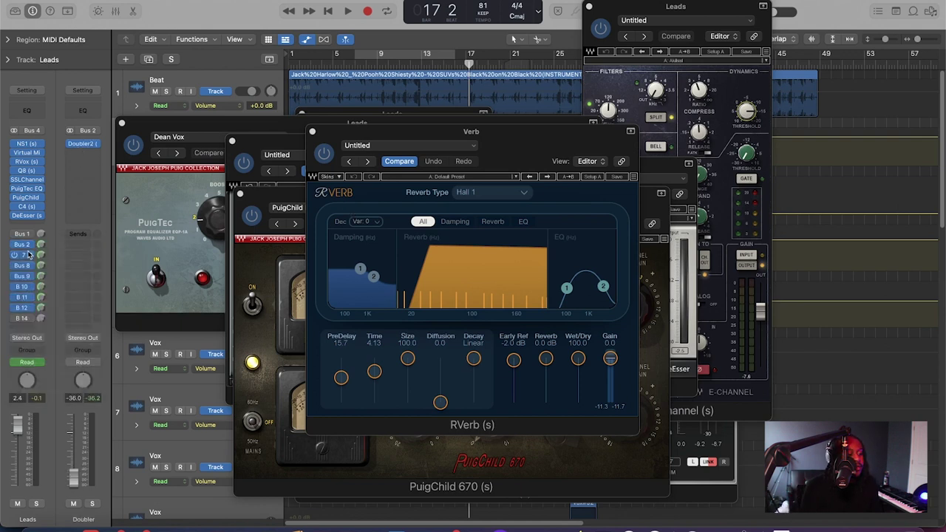
left_click(86, 144)
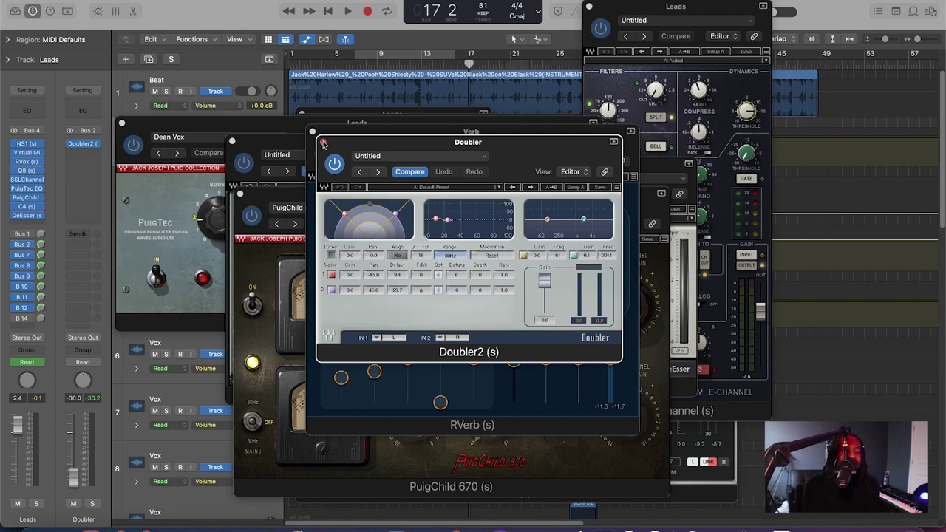
Show the Delay 1/8 D channel fed by the Bus 7 send and open its H-Delay plug-in
left_click(32, 256)
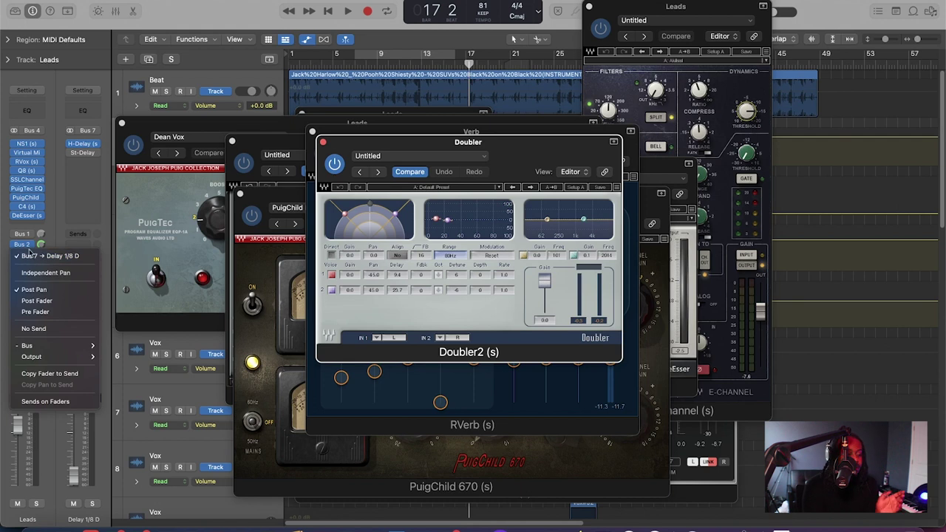
left_click(62, 130)
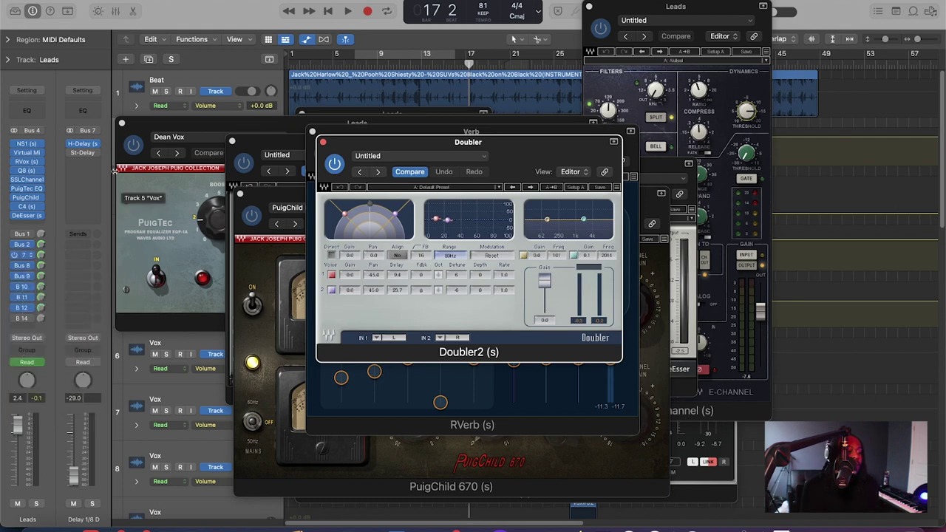
left_click(83, 144)
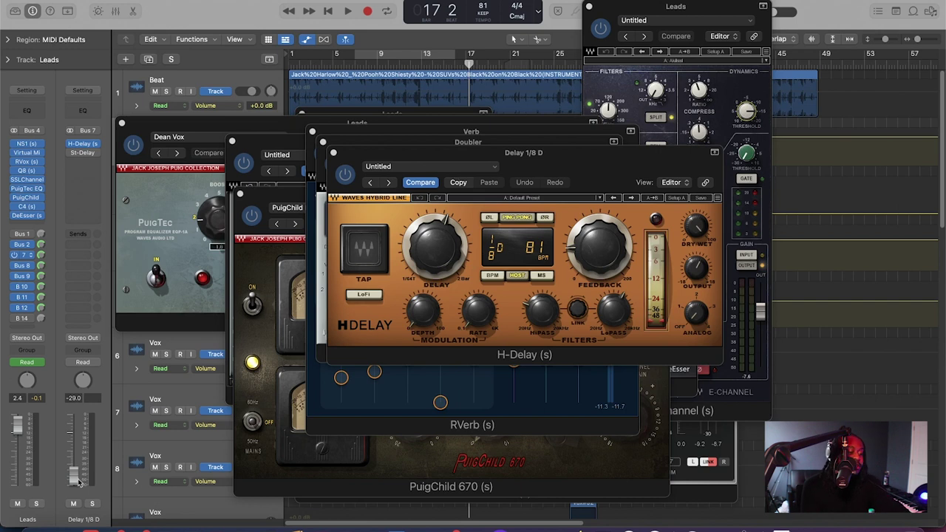
Play the vocals with the full plug-in chain and all effect sends active, stopping around bar 16
left_click(389, 64)
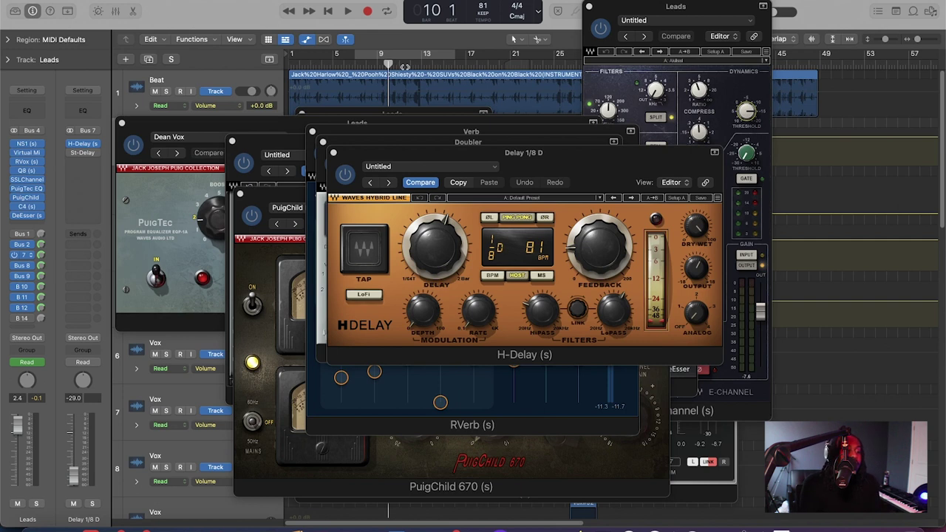
key("space")
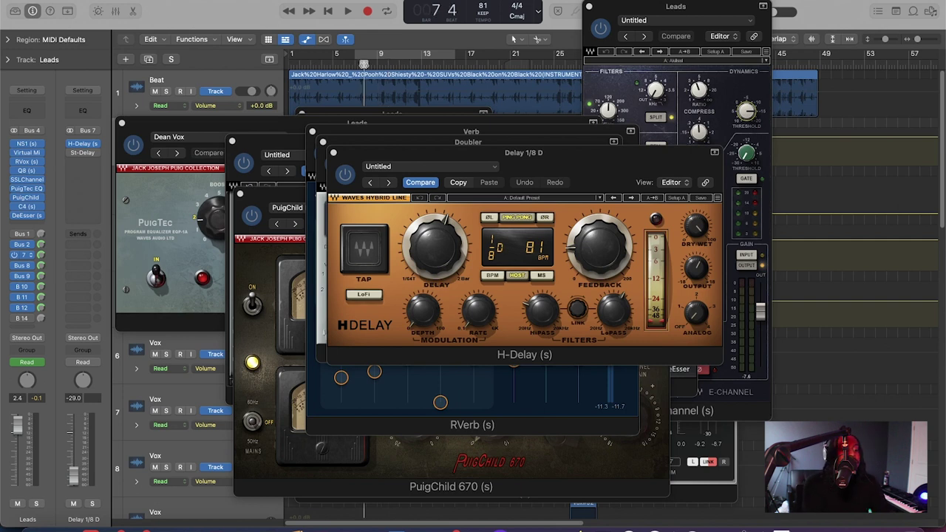
key("space")
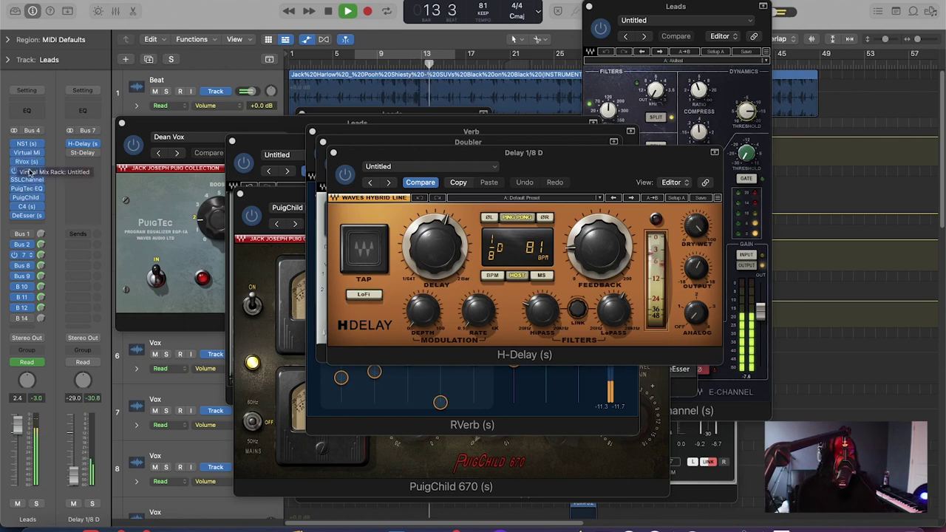
mouse_move(35, 180)
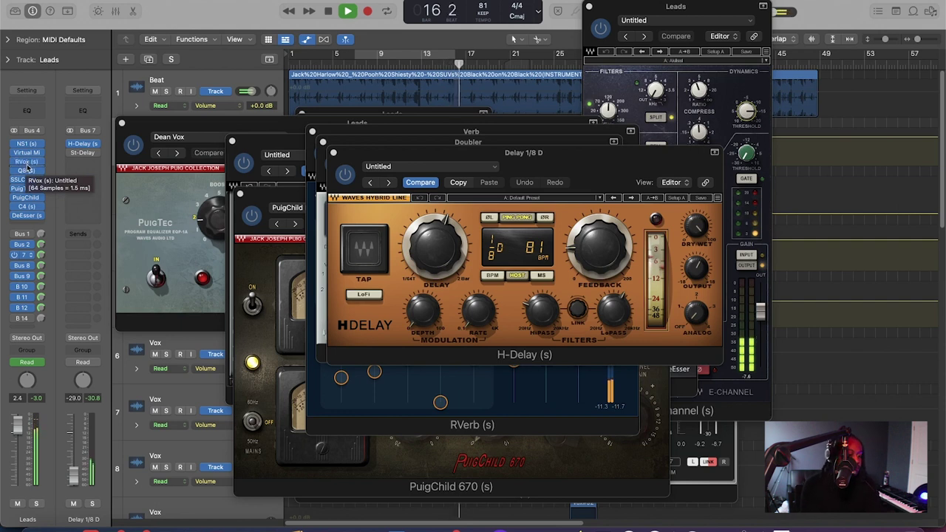
key("space")
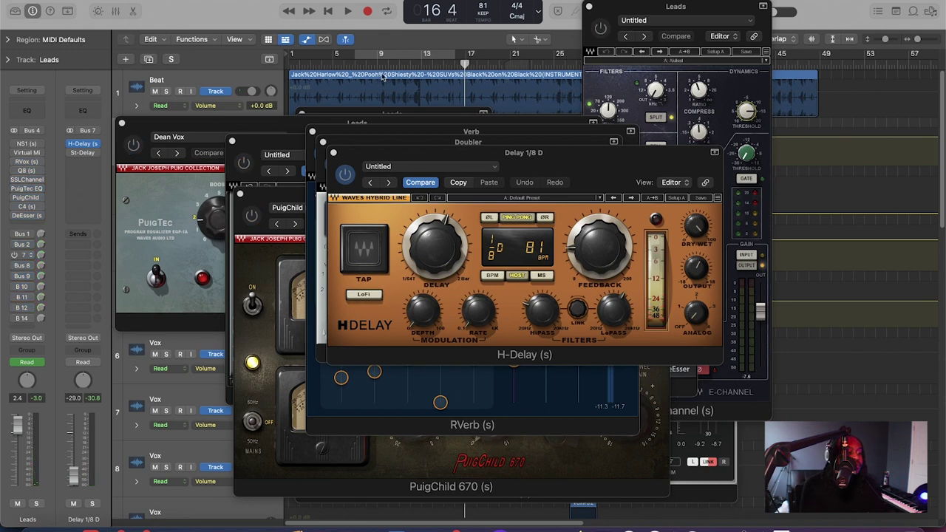
Play the vocals with all Leads plug-ins and sends bypassed, from about bar 7 to bar 13
left_click(357, 61)
key("space")
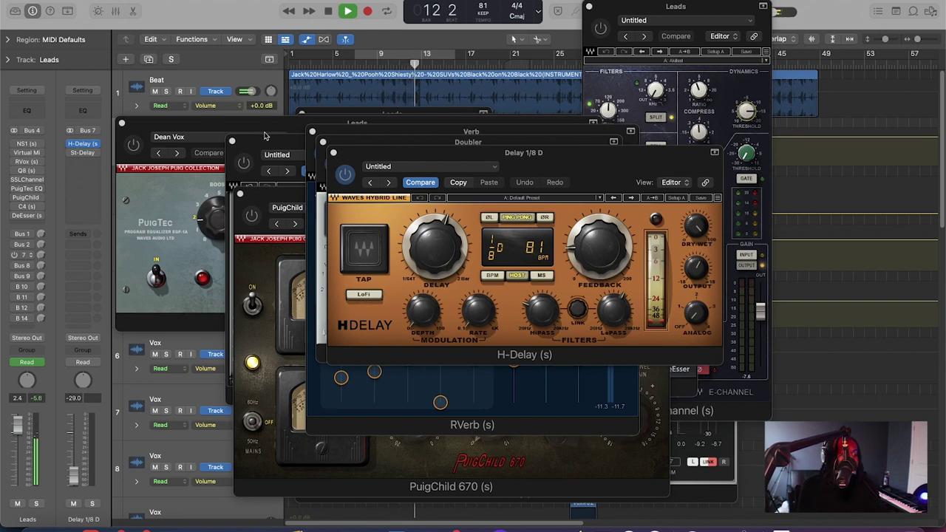
key("space")
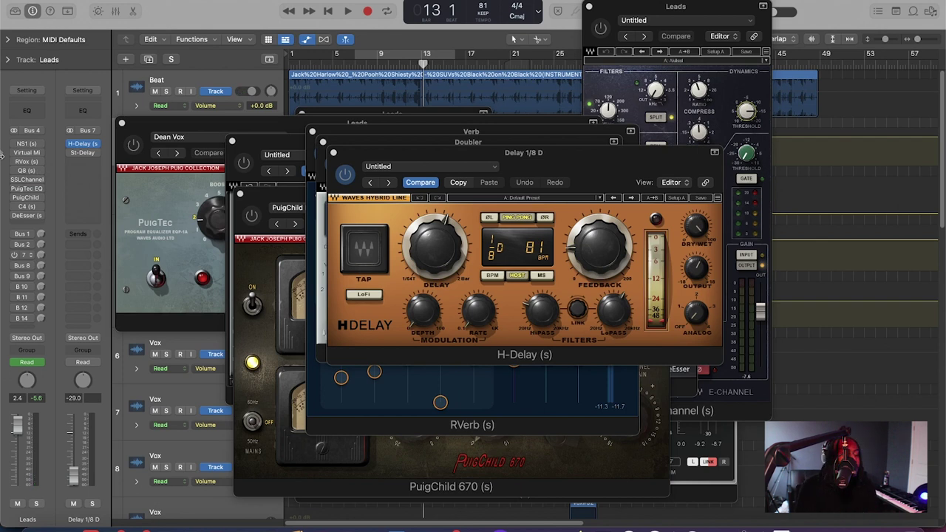
Reactivate all bypassed plug-ins and the effect sends on the Leads channel, and start playback from bar 13
mouse_move(23, 167)
left_mouse_down()
mouse_move(16, 160)
mouse_move(15, 171)
left_mouse_up()
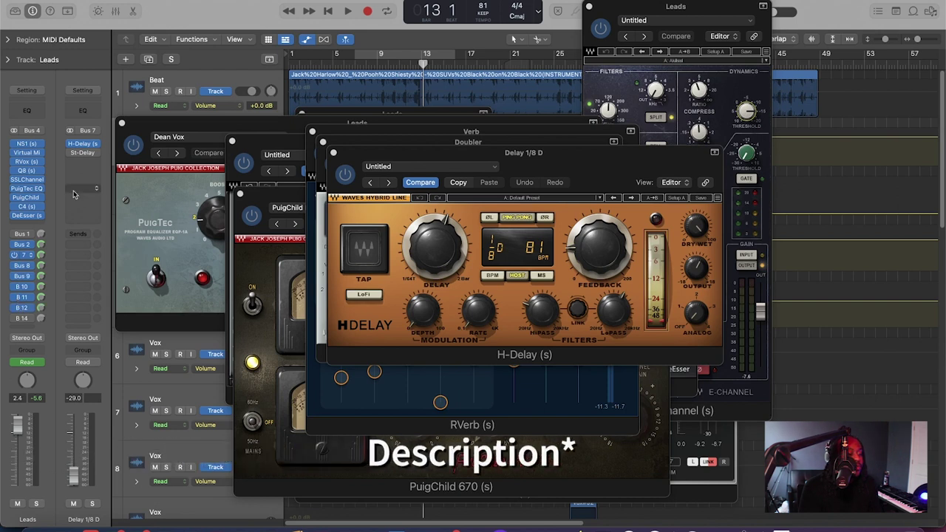
key("space")
left_click(377, 74)
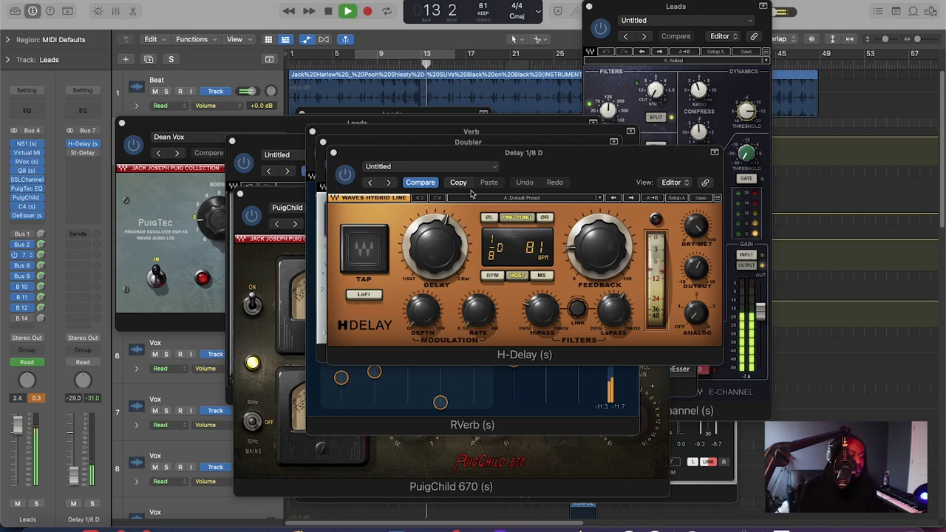
Move the H-Delay window aside and close the Doubler2, RVerb and PuigChild 670 windows to view C4 during playback, stopping around bar 18
left_click_drag(589, 180, 815, 226)
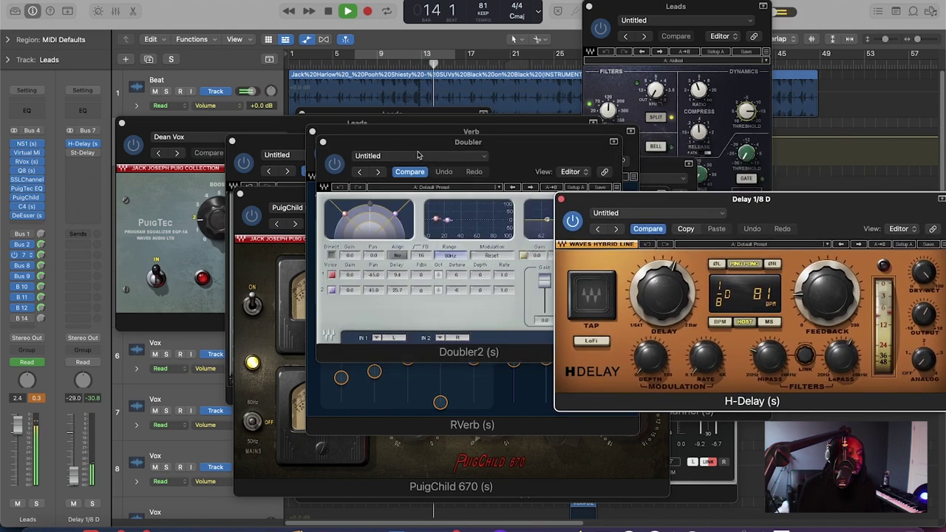
left_click(323, 142)
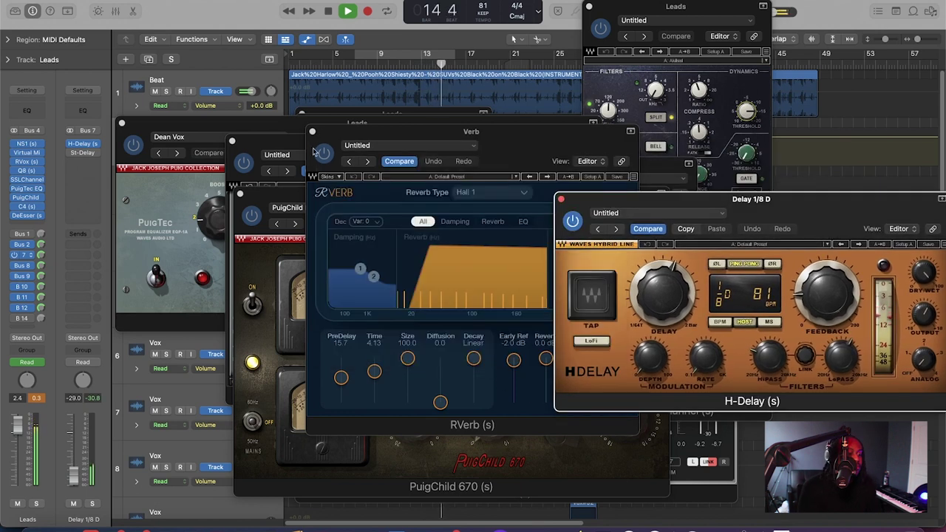
left_click(313, 132)
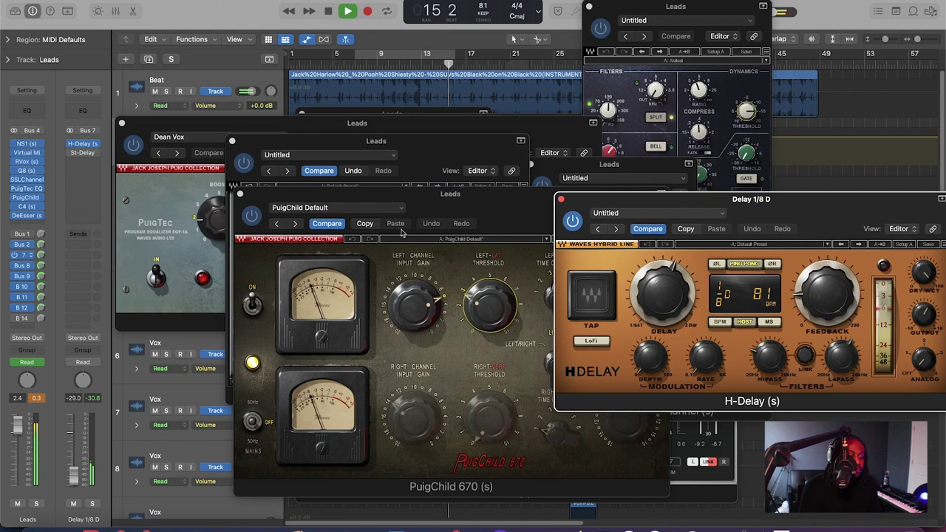
left_click_drag(237, 195, 191, 195)
left_click(194, 194)
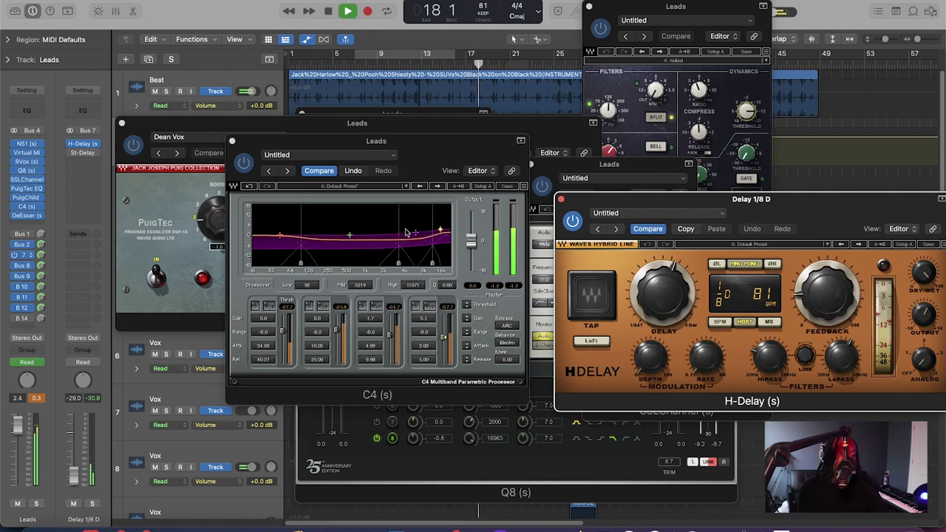
key("space")
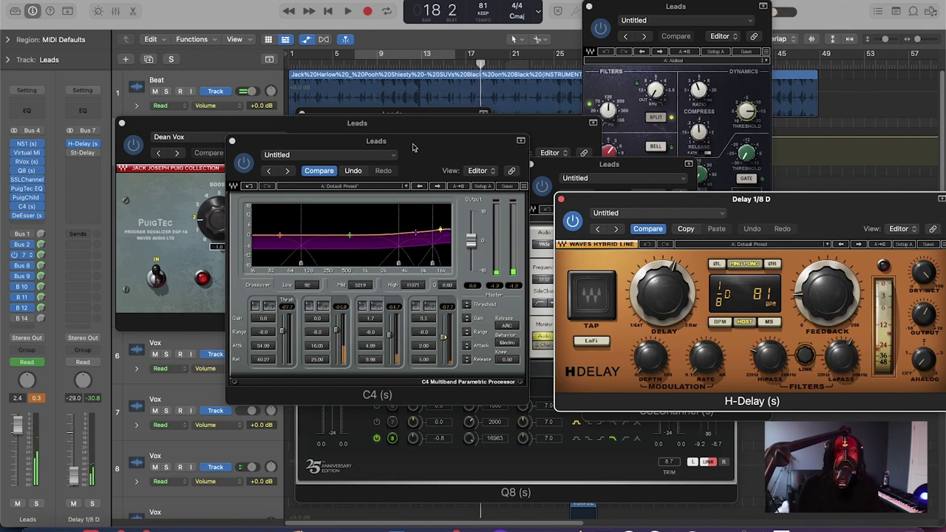